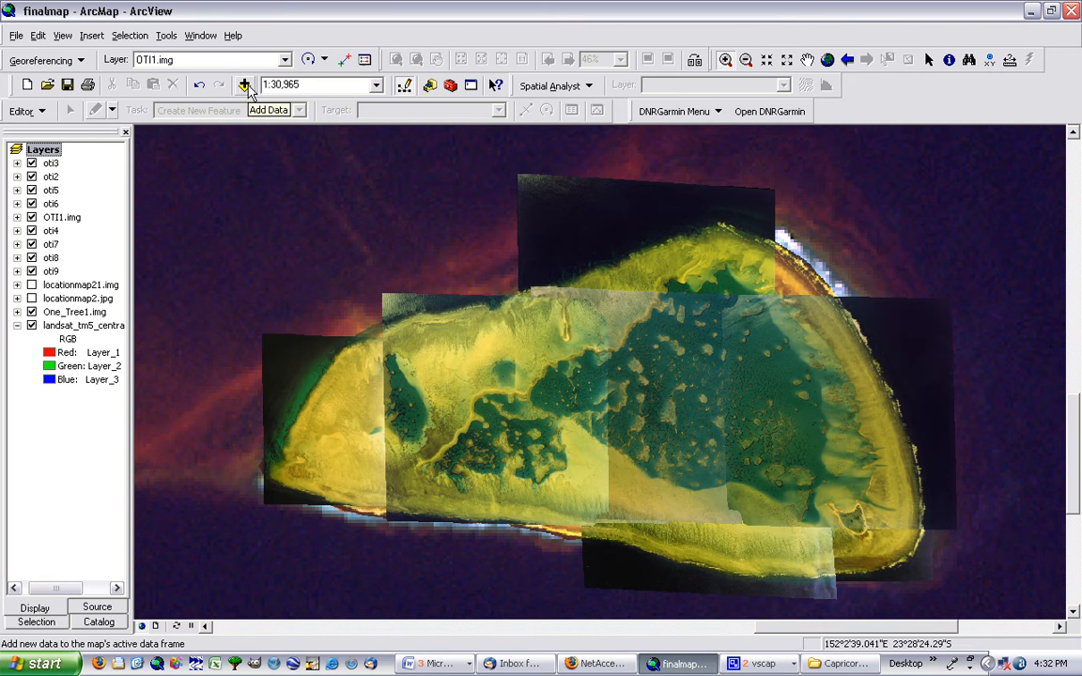
Add Reef_Environment1.shp from the ShapefilestoMap folder to the map and dismiss the coordinate system warning
left_click(244, 85)
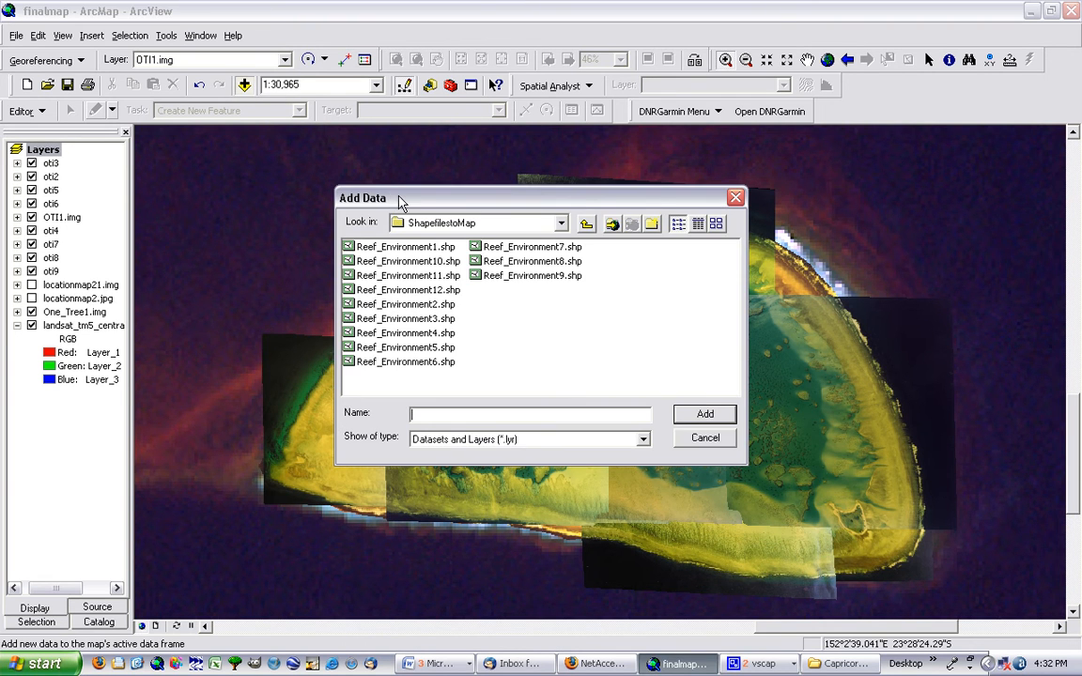
left_click_drag(399, 197, 152, 38)
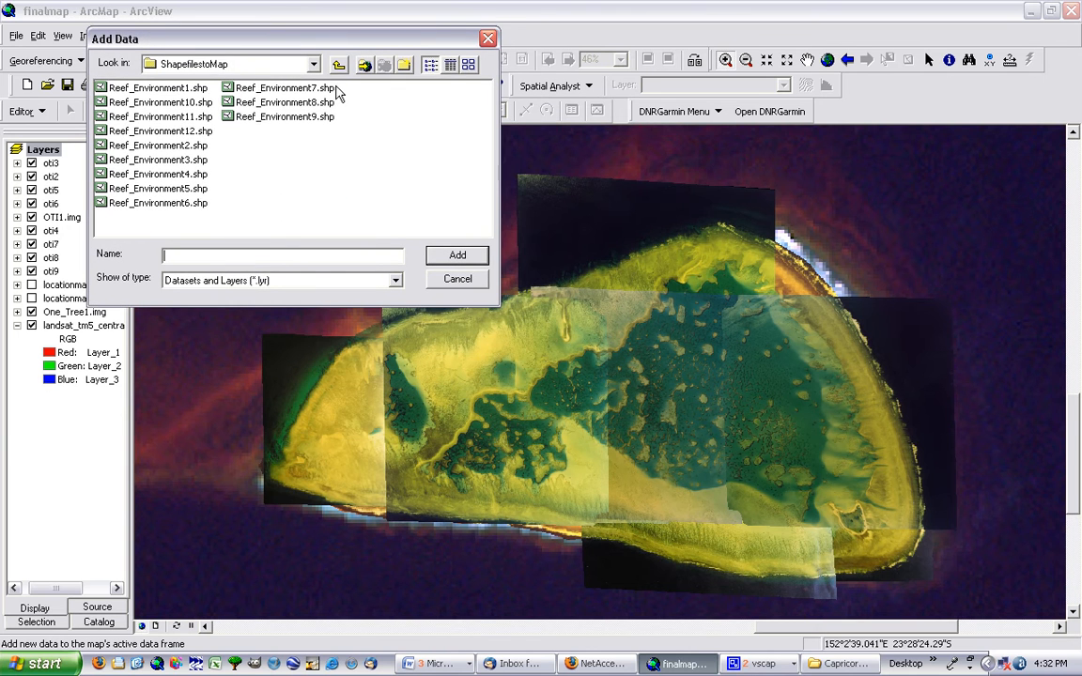
left_click(339, 66)
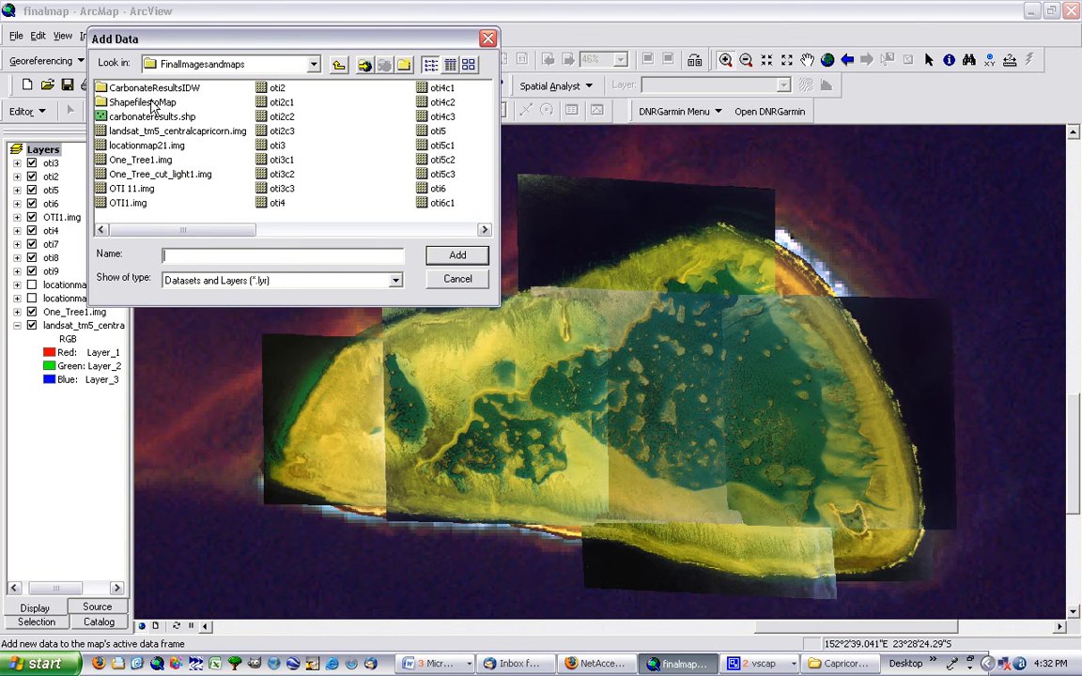
double_click(146, 101)
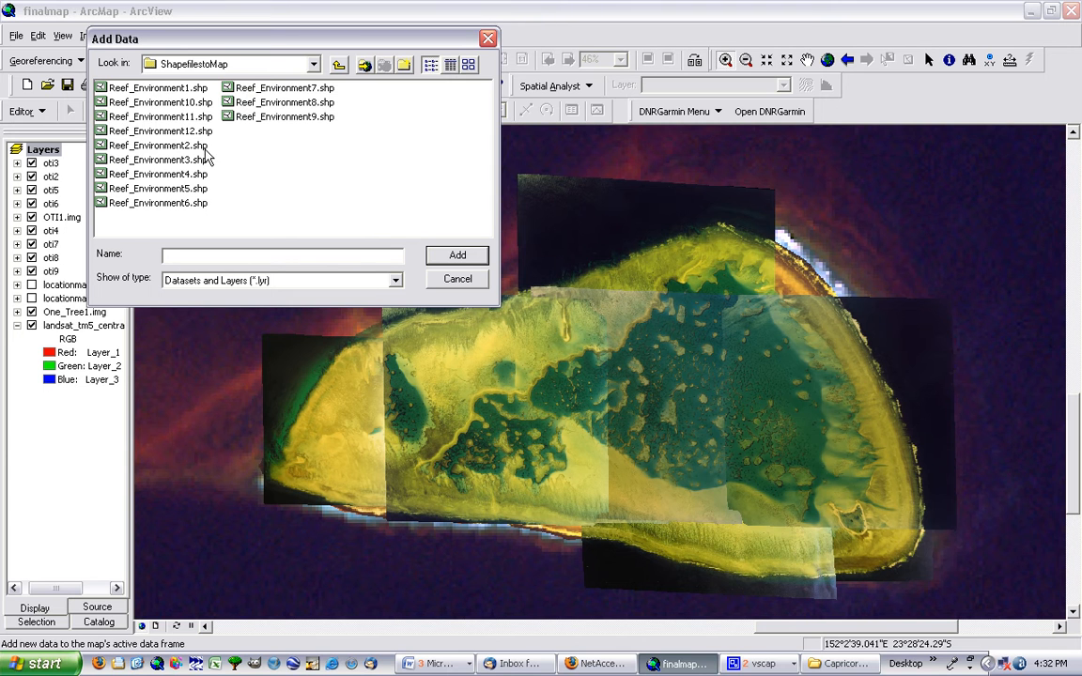
left_click(193, 89)
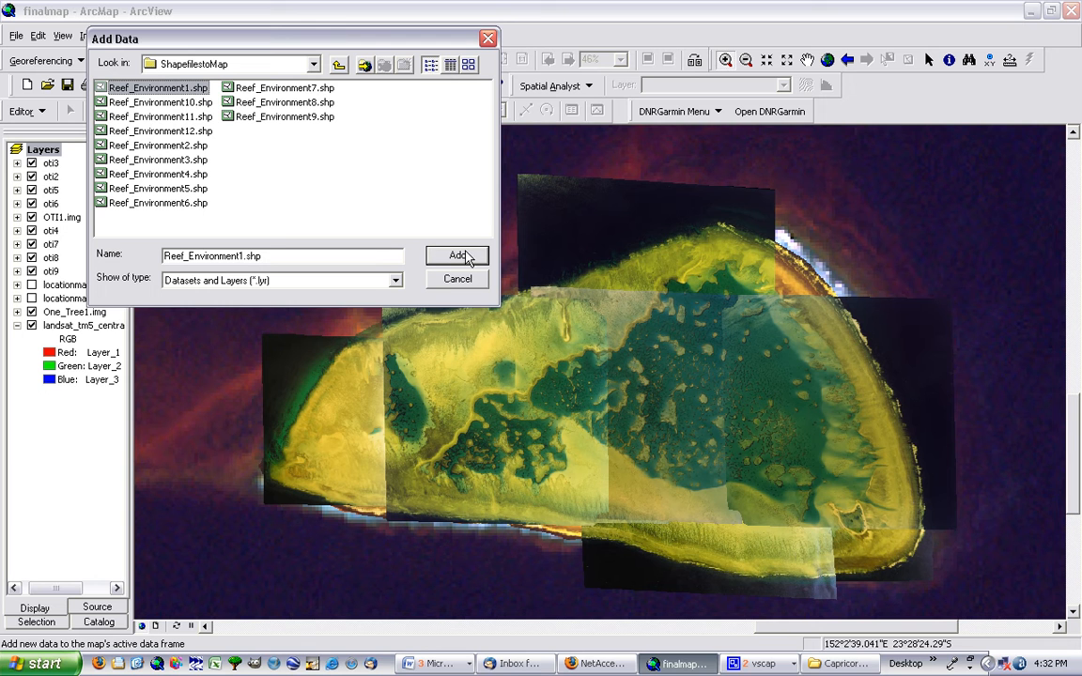
left_click(460, 256)
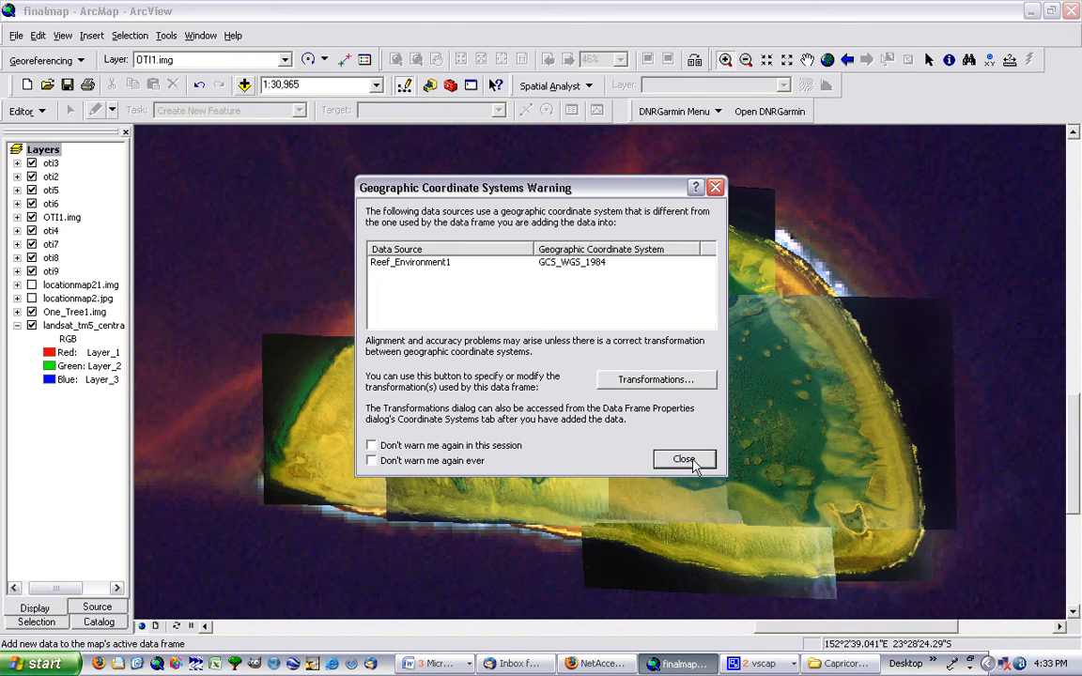
left_click(691, 460)
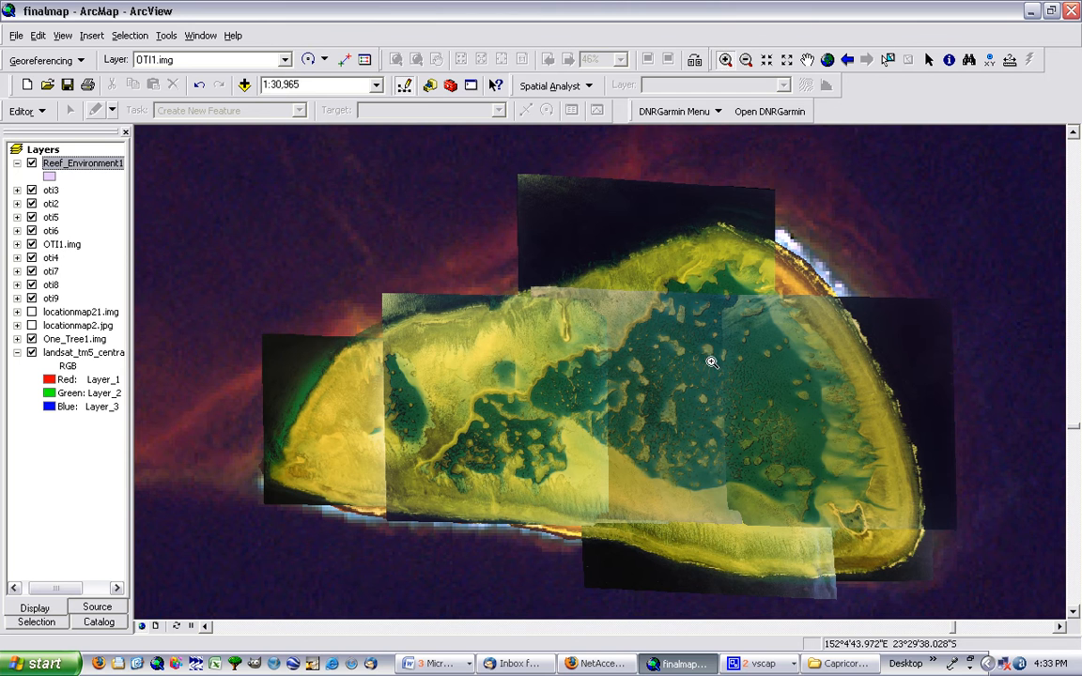
Inspect the attribute table of the Reef_Environment1 layer and close it
right_click(78, 163)
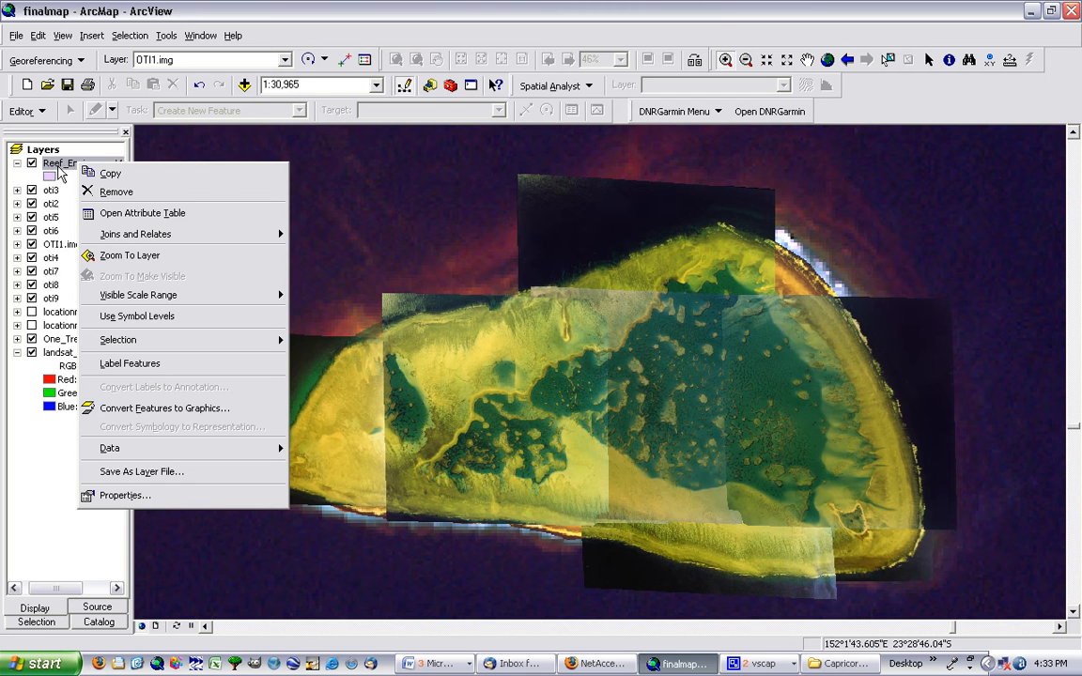
left_click(106, 213)
left_click_drag(308, 106, 300, 16)
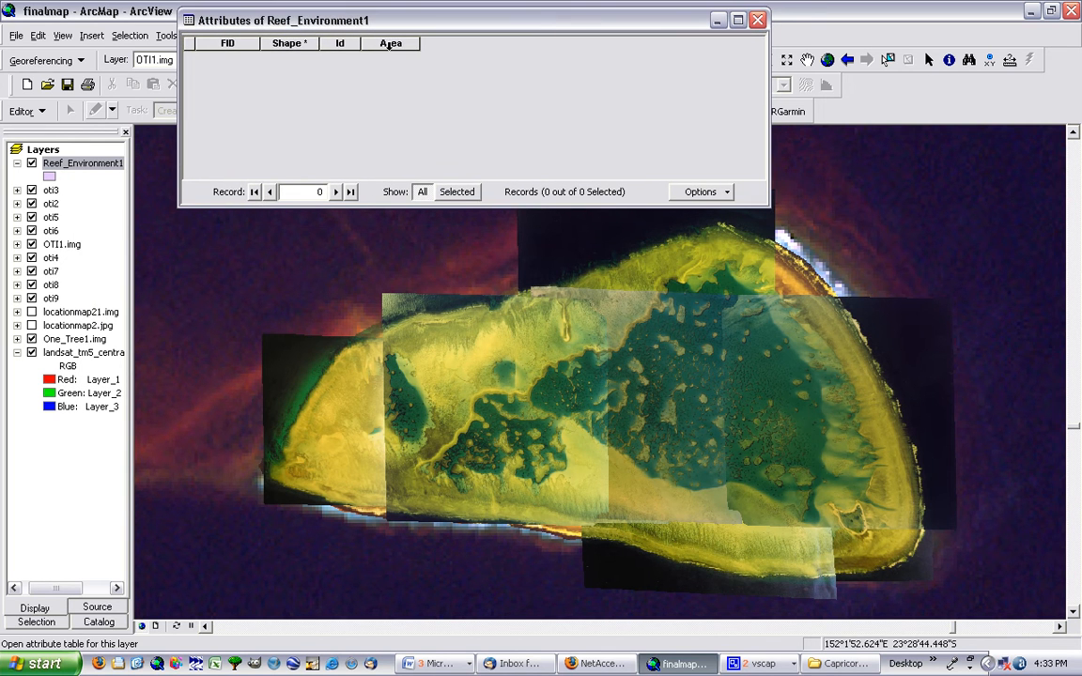
left_click(757, 20)
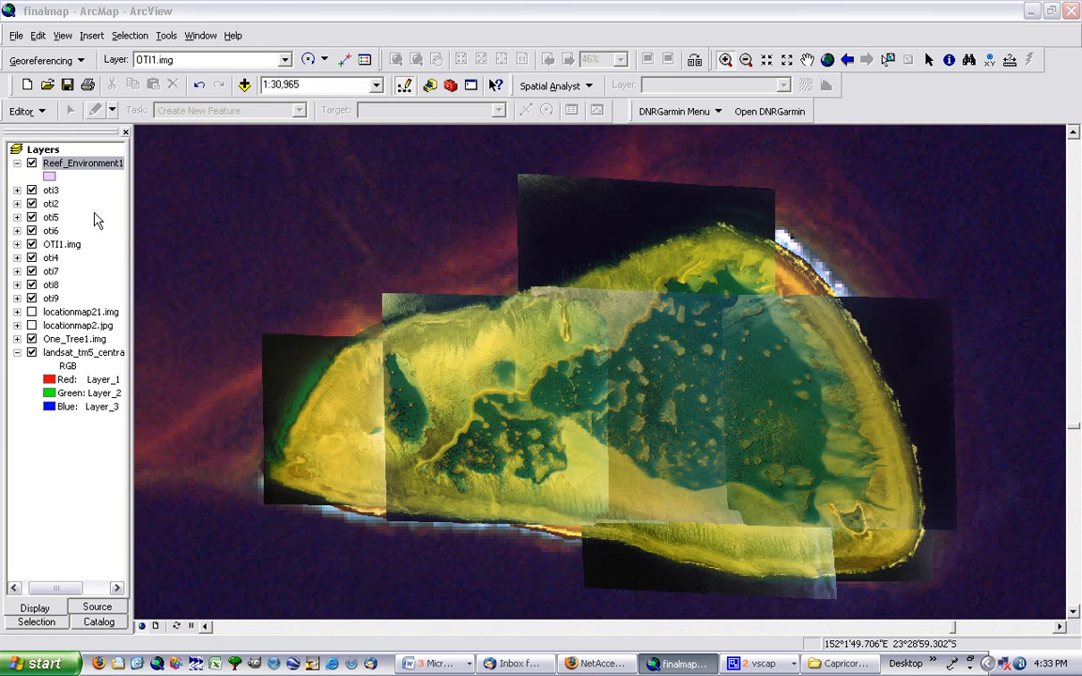
Hide the Editor toolbar and display it again
left_click(47, 111)
left_click(47, 112)
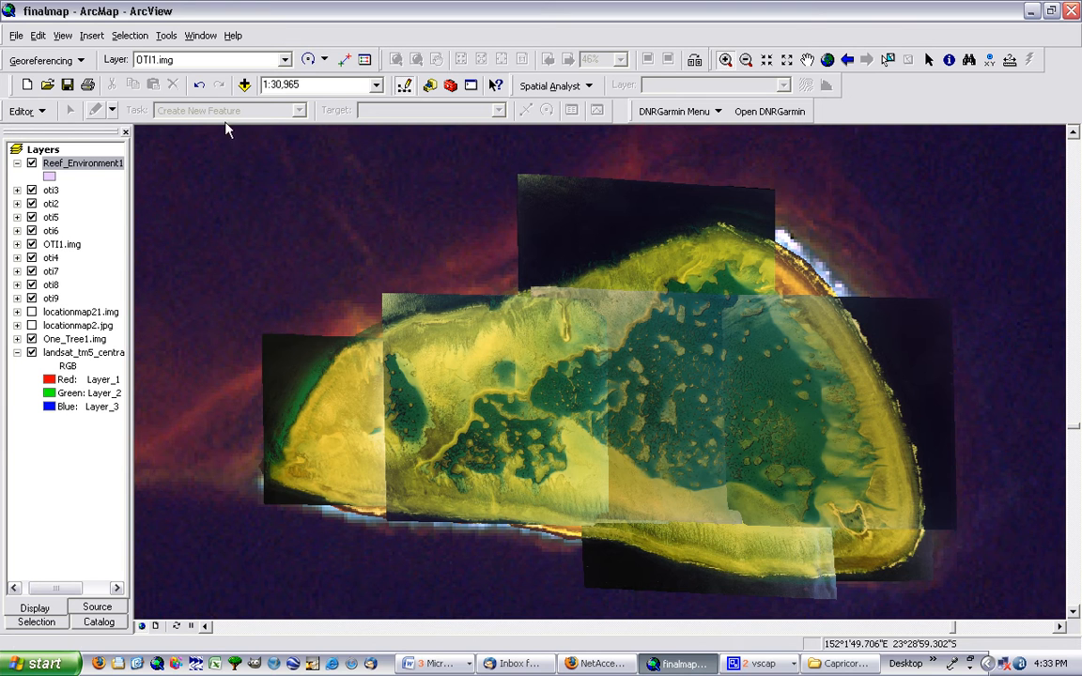
right_click(880, 106)
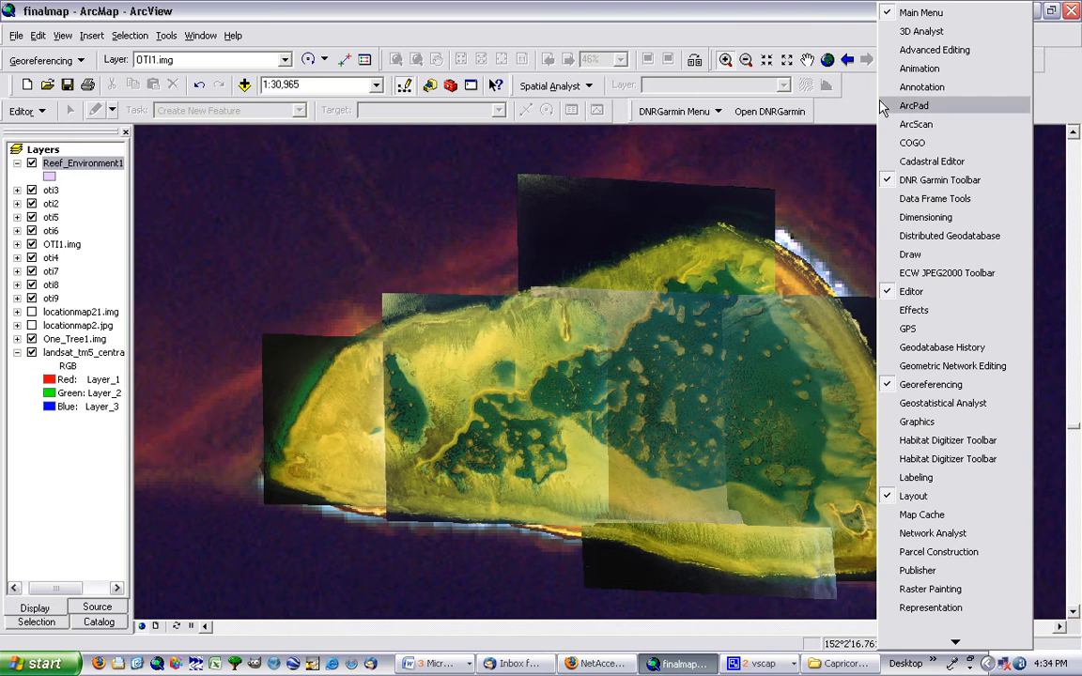
left_click(935, 296)
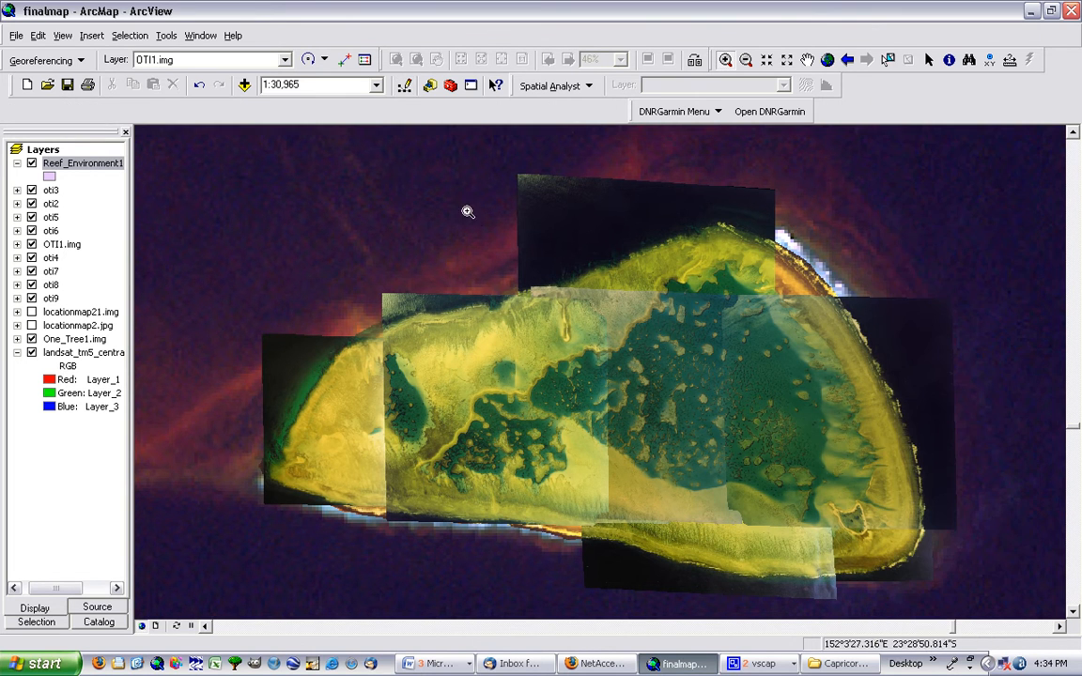
right_click(919, 111)
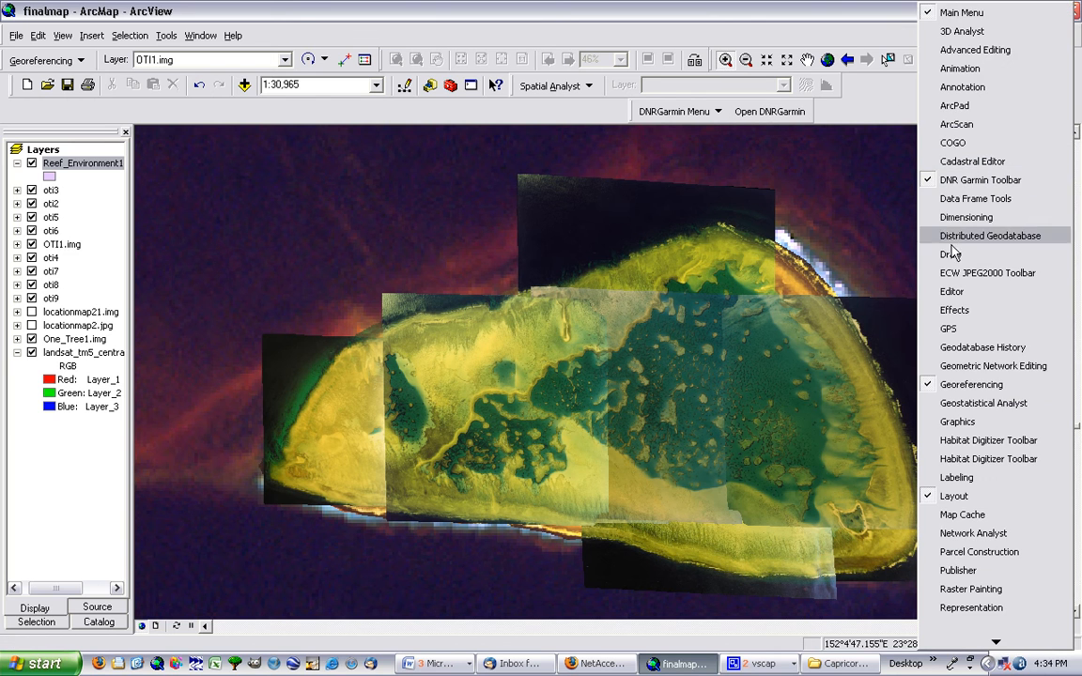
left_click(953, 292)
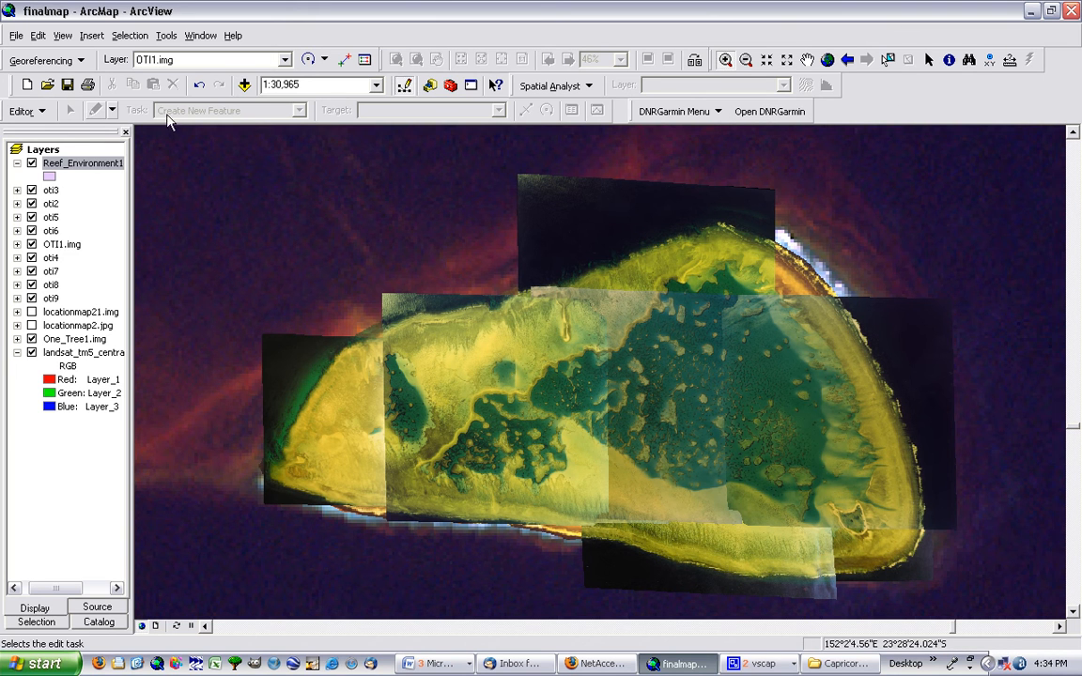
Start an edit session on the Reef_Environment1 layer despite its different coordinate system
left_click(26, 111)
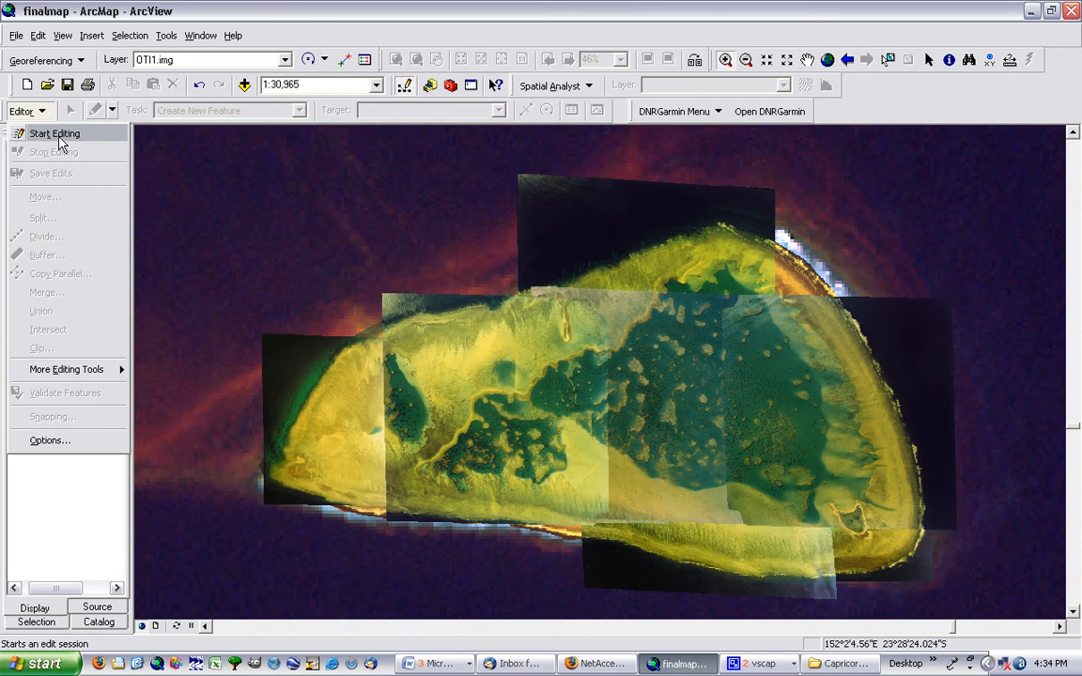
left_click(42, 111)
left_click(42, 111)
left_click(54, 134)
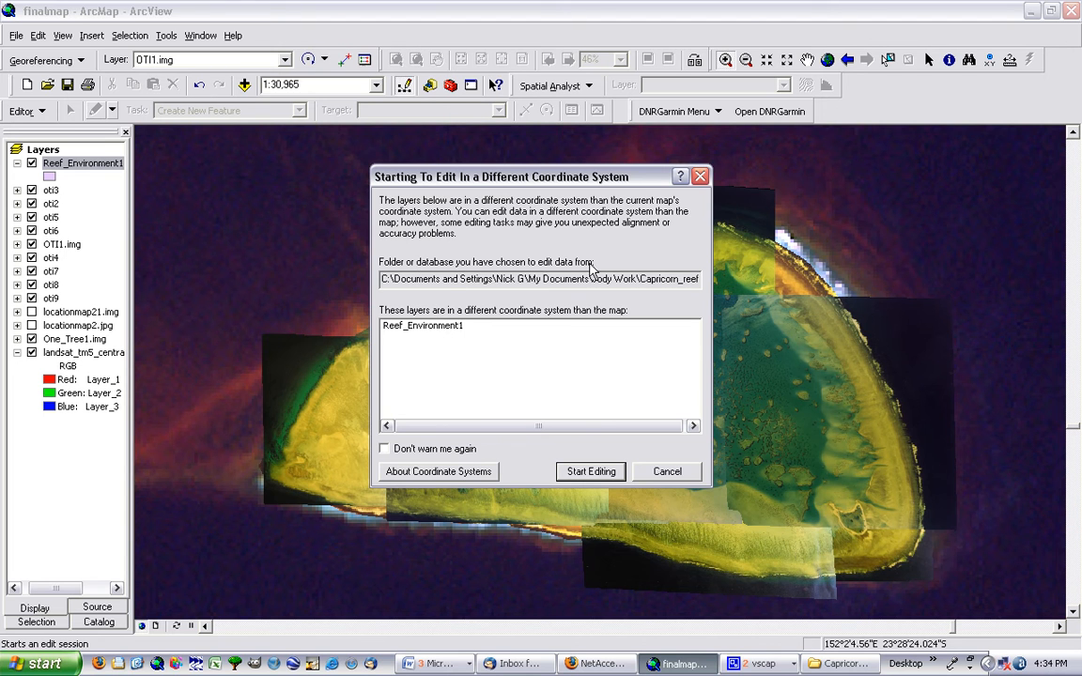
left_click(450, 328)
left_click(590, 472)
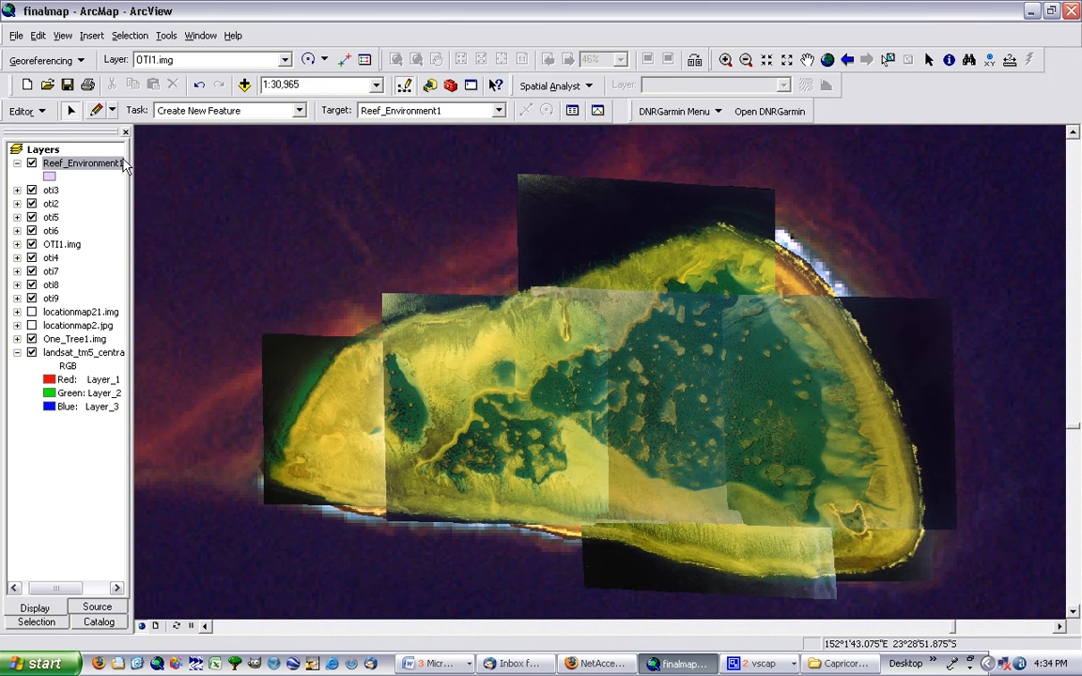
left_click(48, 115)
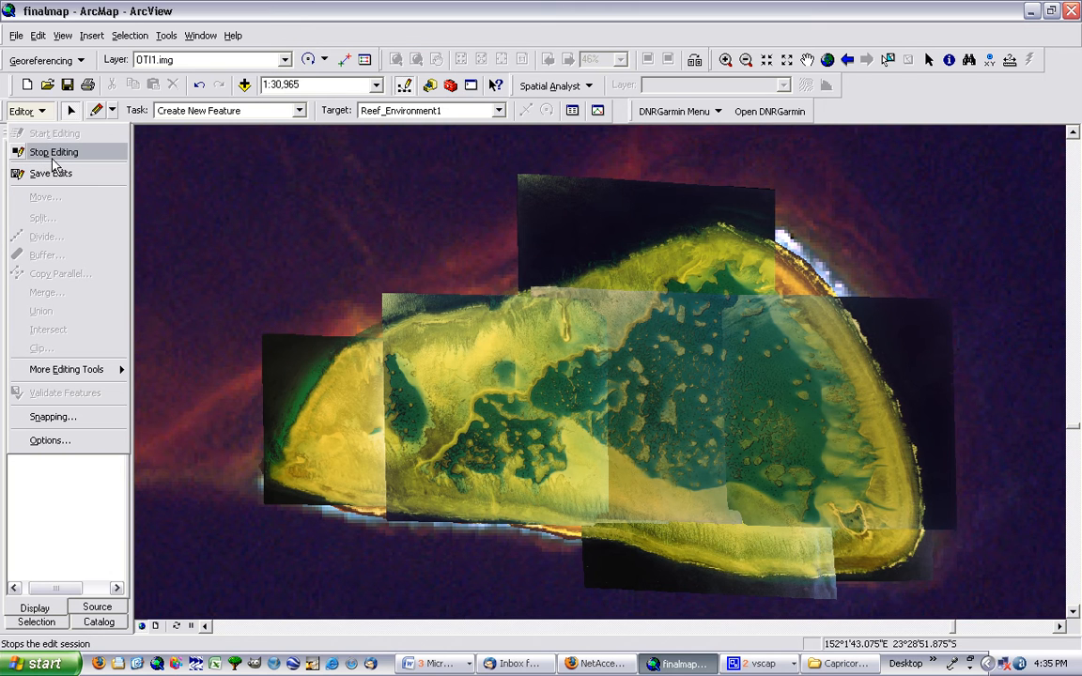
left_click(52, 157)
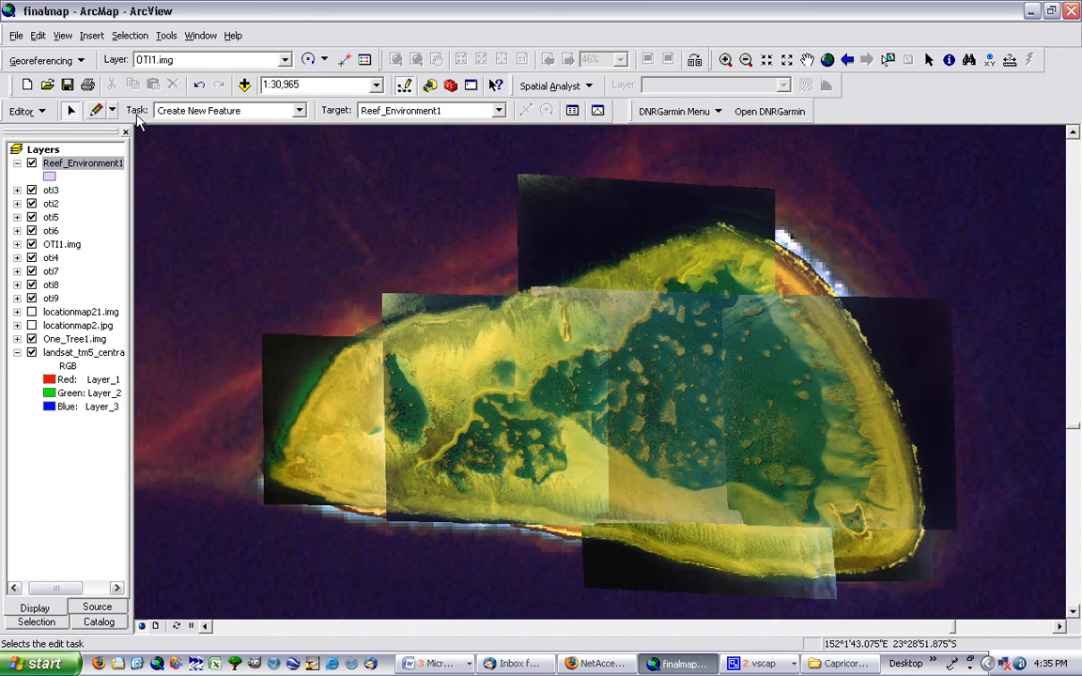
left_click(297, 113)
left_click(298, 113)
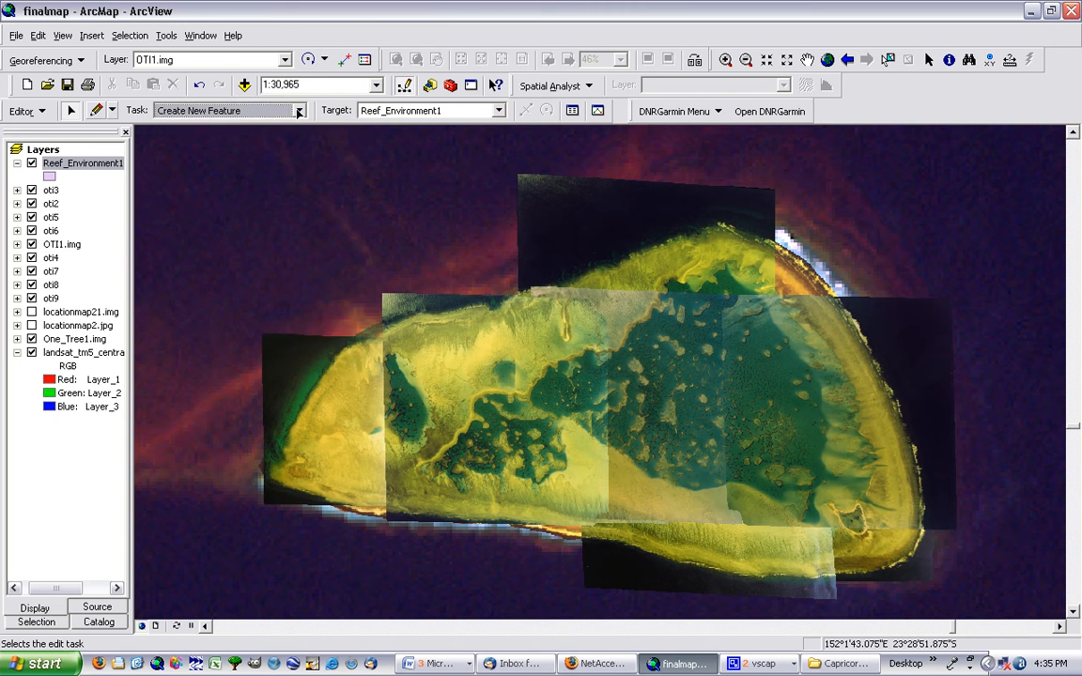
left_click(298, 113)
left_click(298, 112)
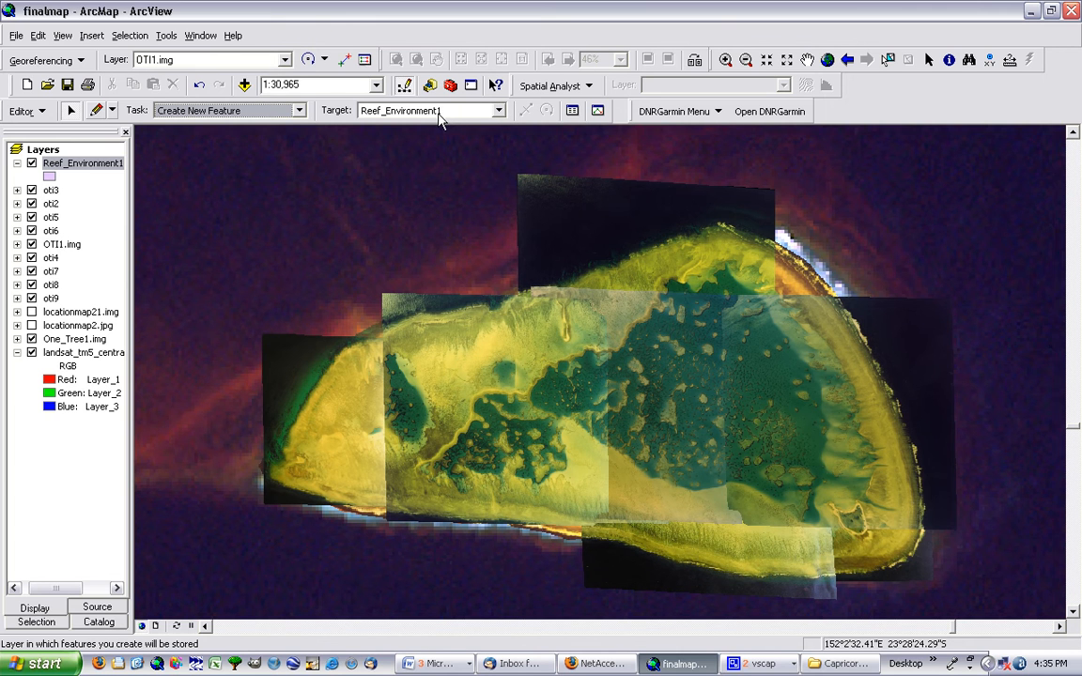
Sketch a rough polygon with the Sketch tool around the small island at the reef's southeastern end in Reef_Environment1
left_click(97, 111)
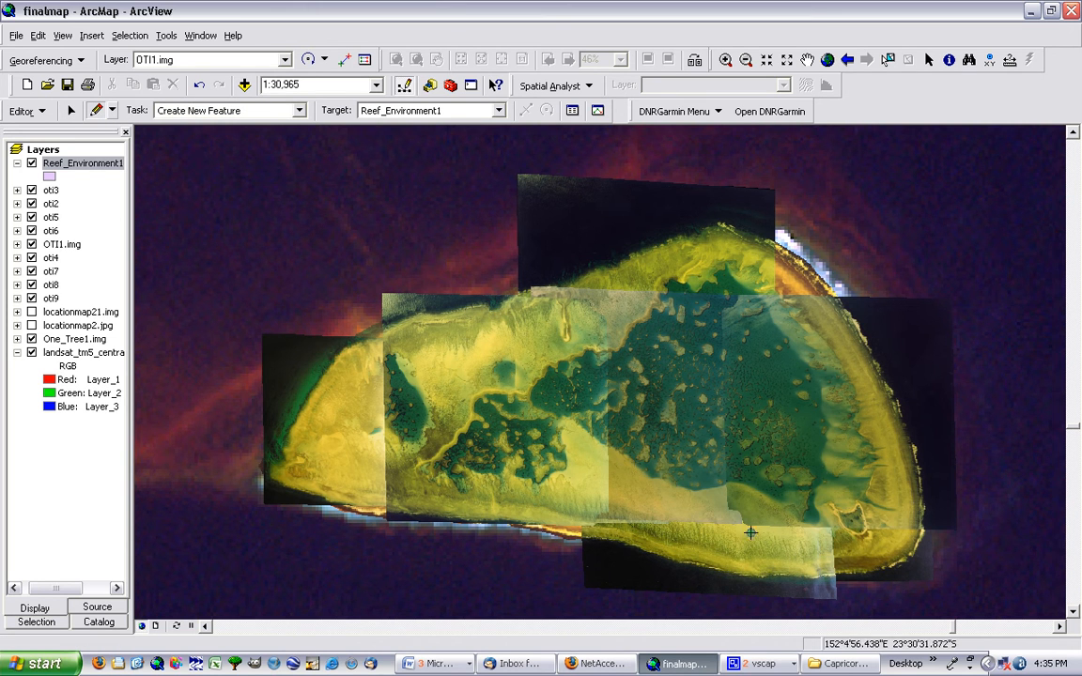
left_click(836, 511)
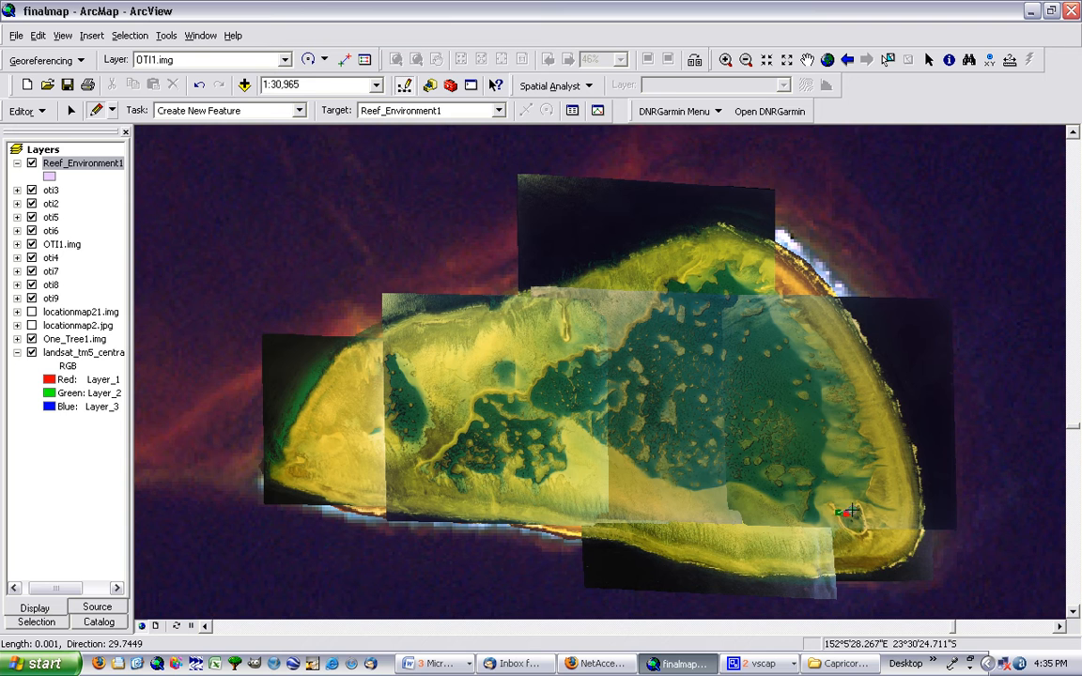
left_click(854, 508)
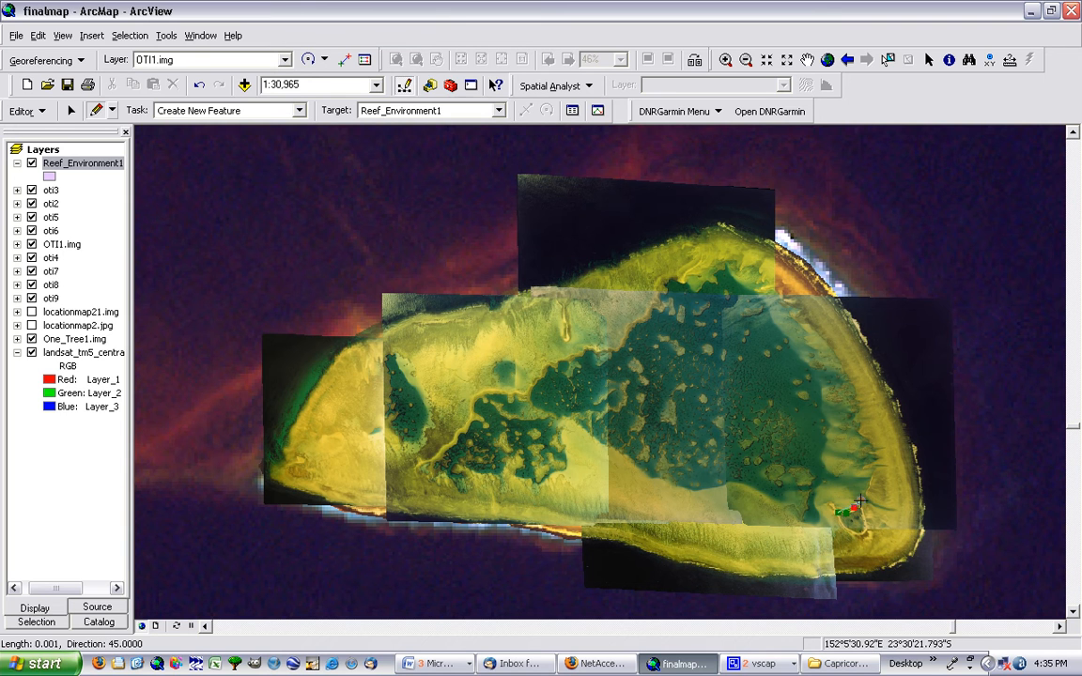
left_click(860, 504)
left_click(864, 521)
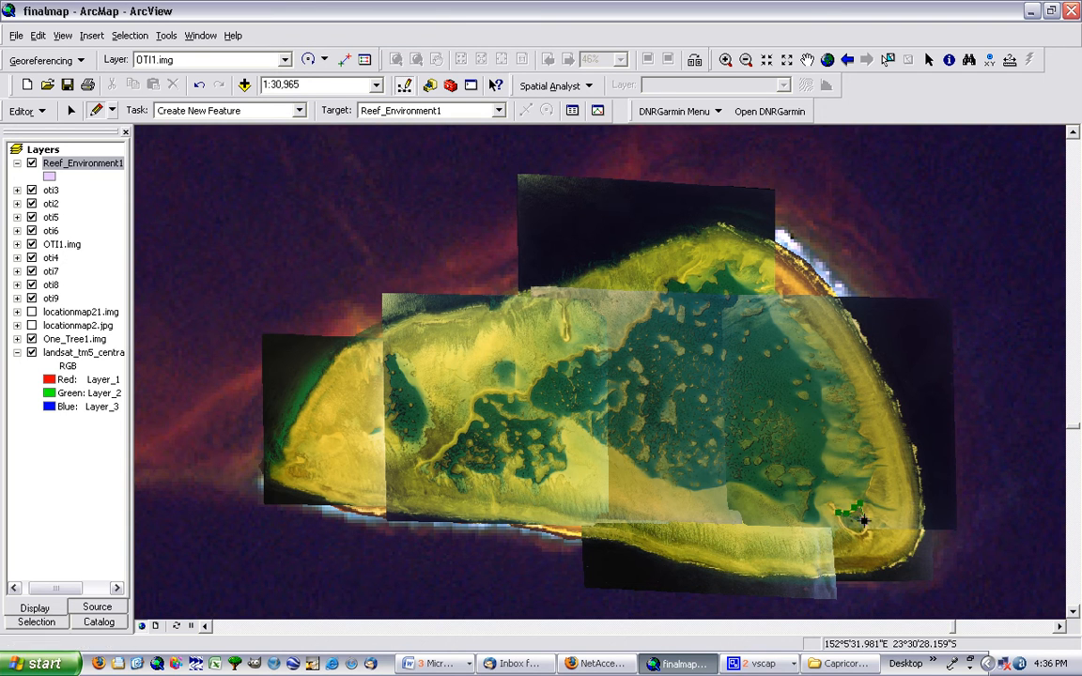
left_click(866, 535)
left_click(857, 536)
left_click(846, 531)
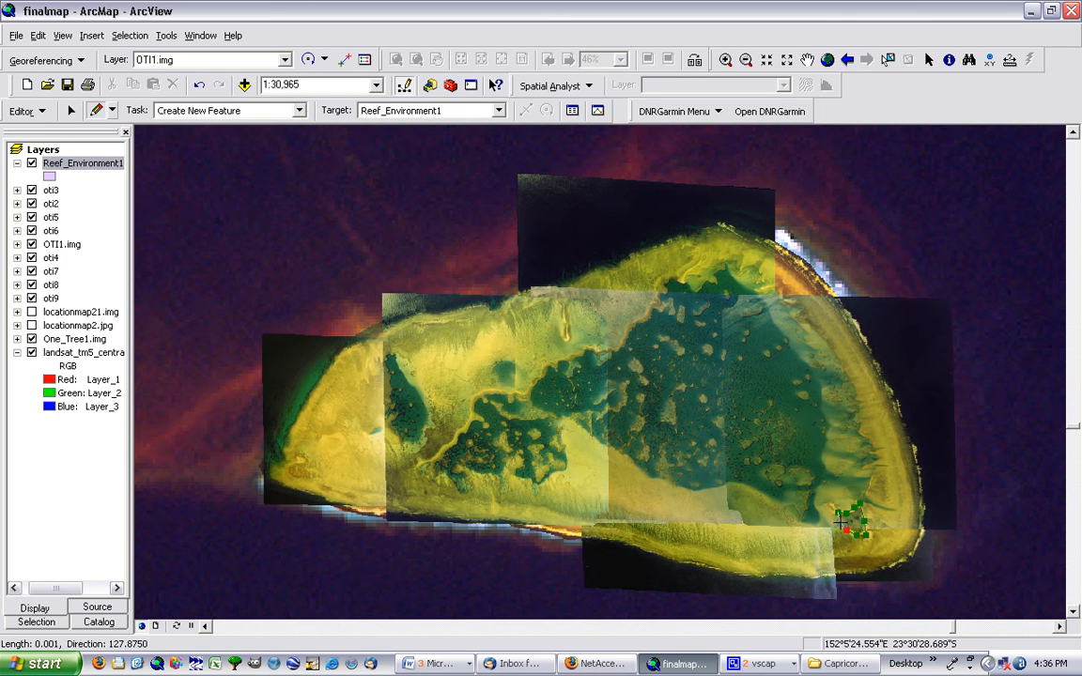
double_click(841, 522)
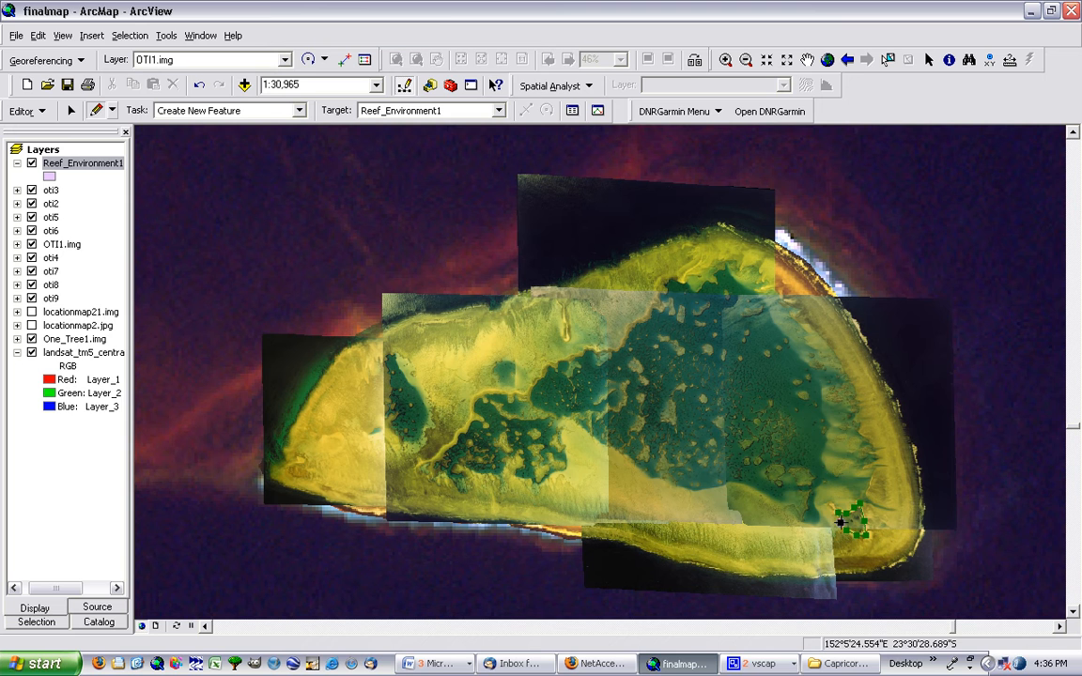
left_click(841, 522)
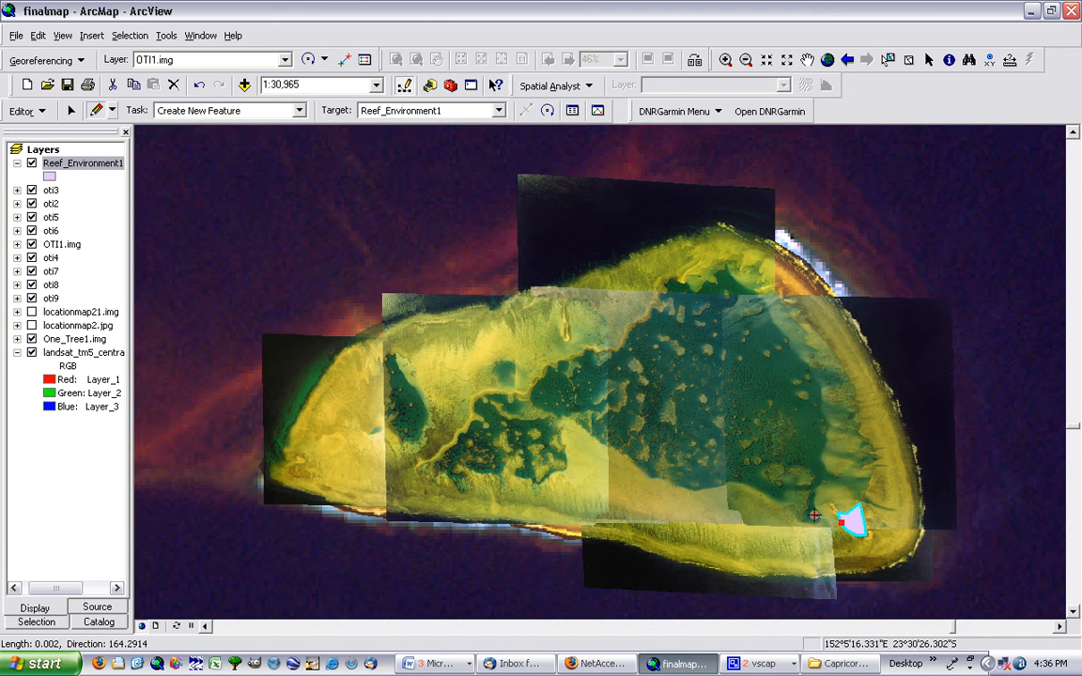
Delete the stray sketch beside the island polygon, and undo the recent edits back through the polygon's creation
right_click(813, 515)
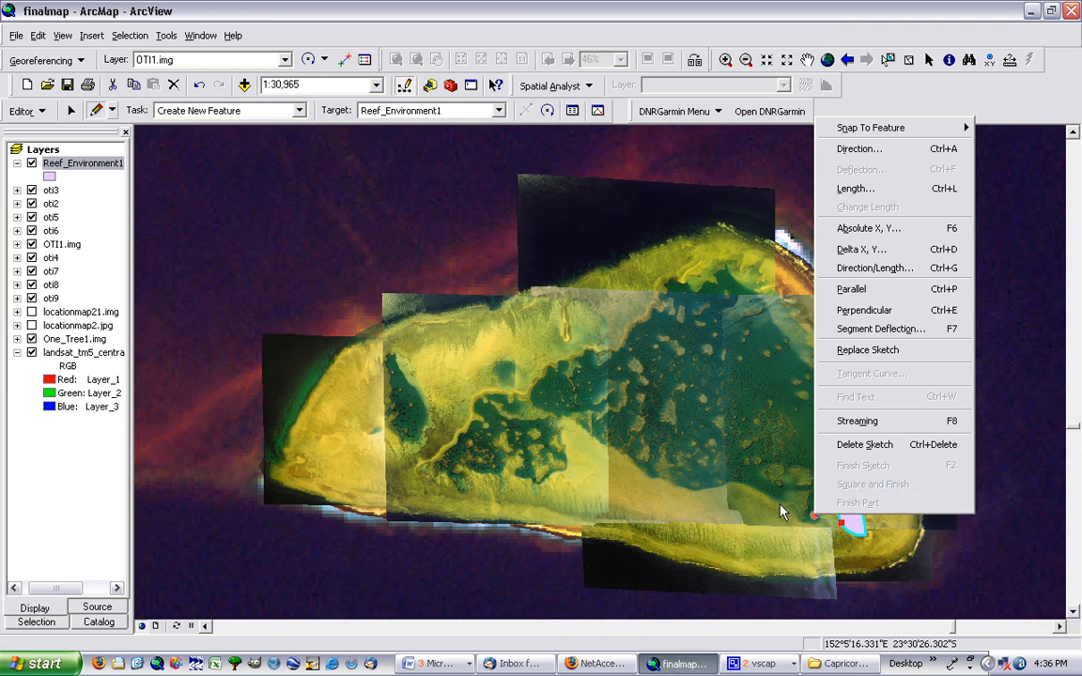
left_click(883, 444)
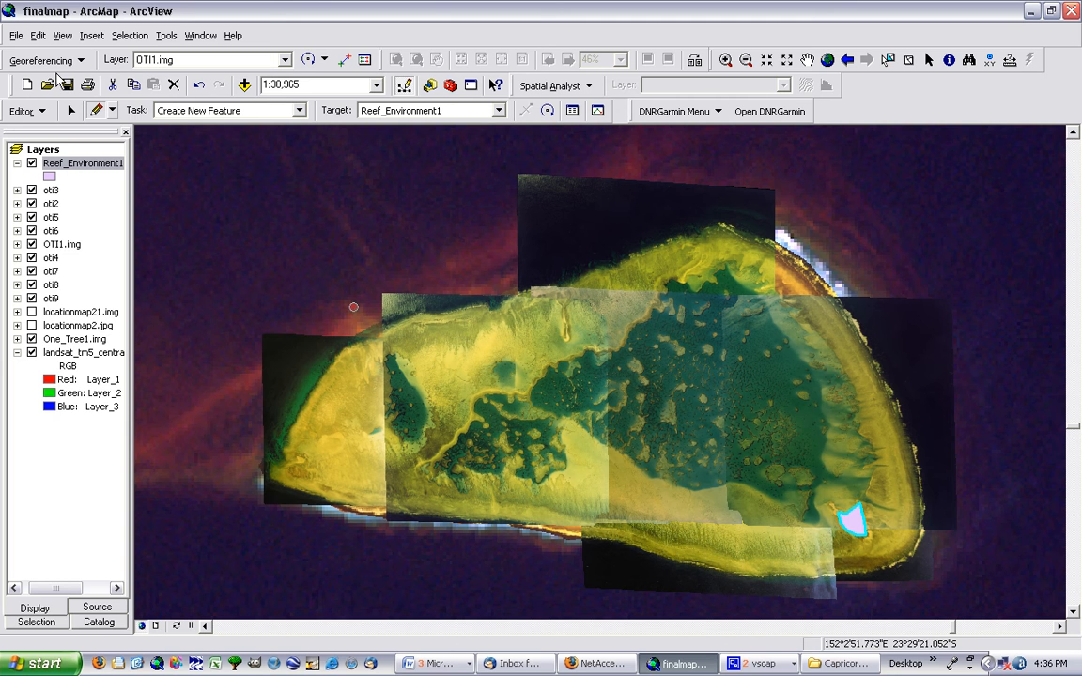
left_click(39, 36)
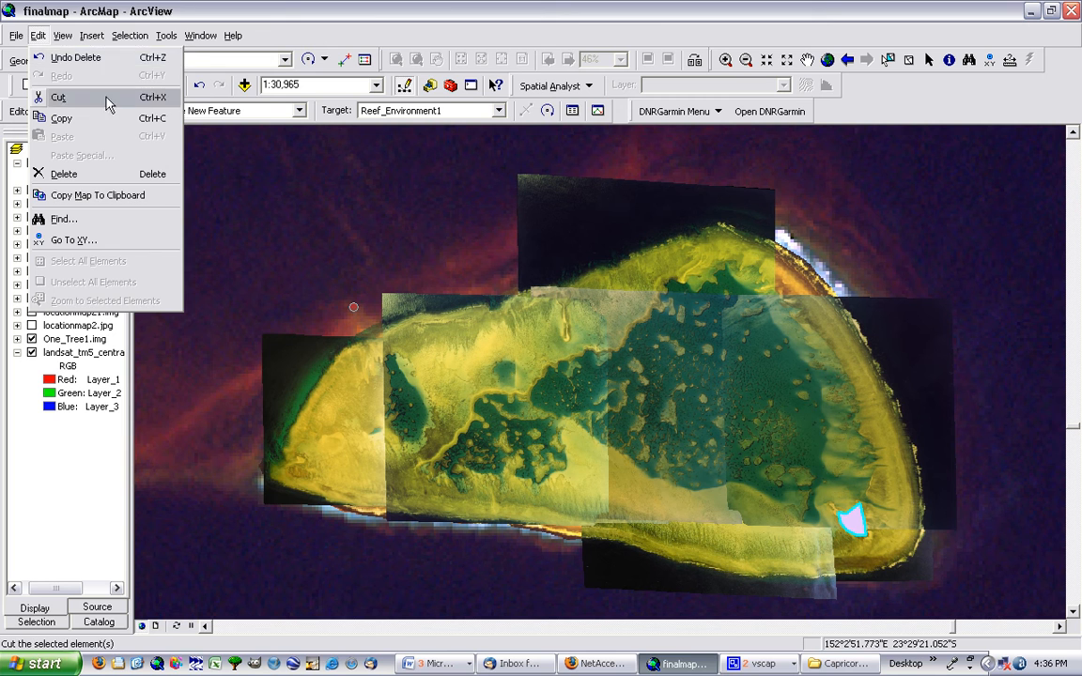
left_click(75, 57)
left_click(39, 36)
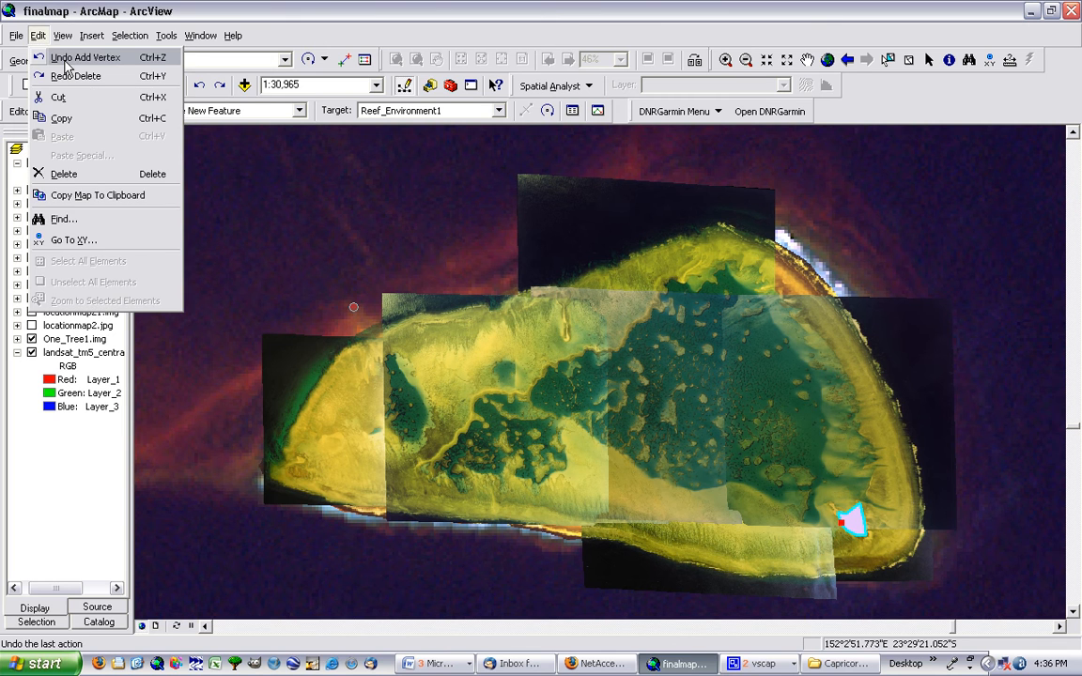
left_click(66, 58)
left_click(39, 36)
left_click(66, 58)
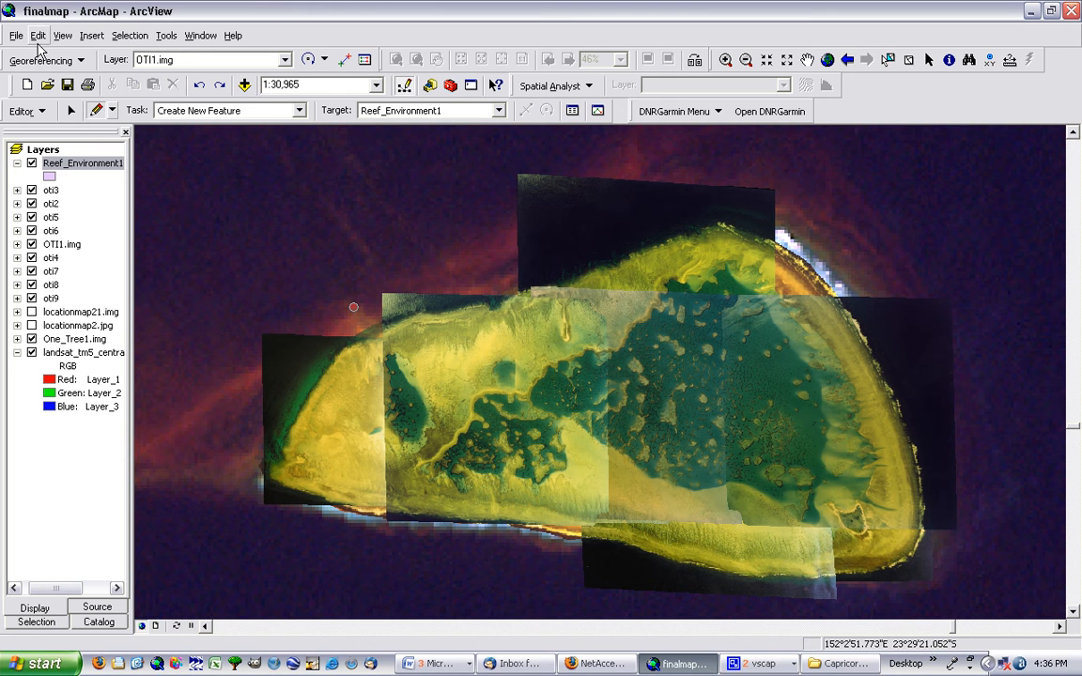
left_click(39, 36)
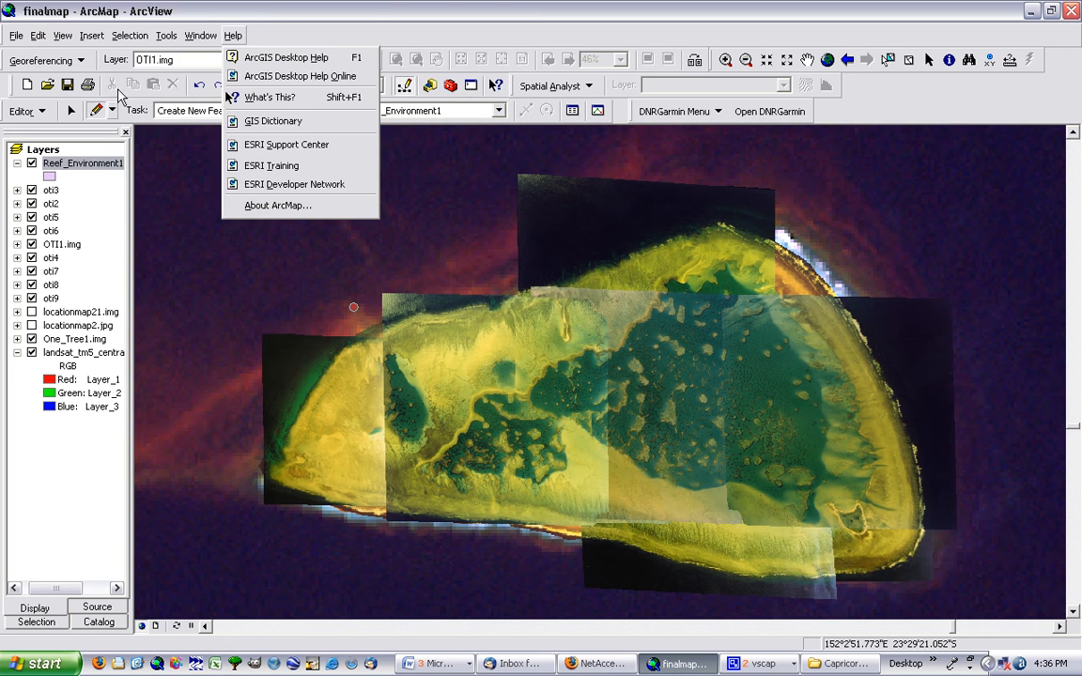
mouse_move(129, 36)
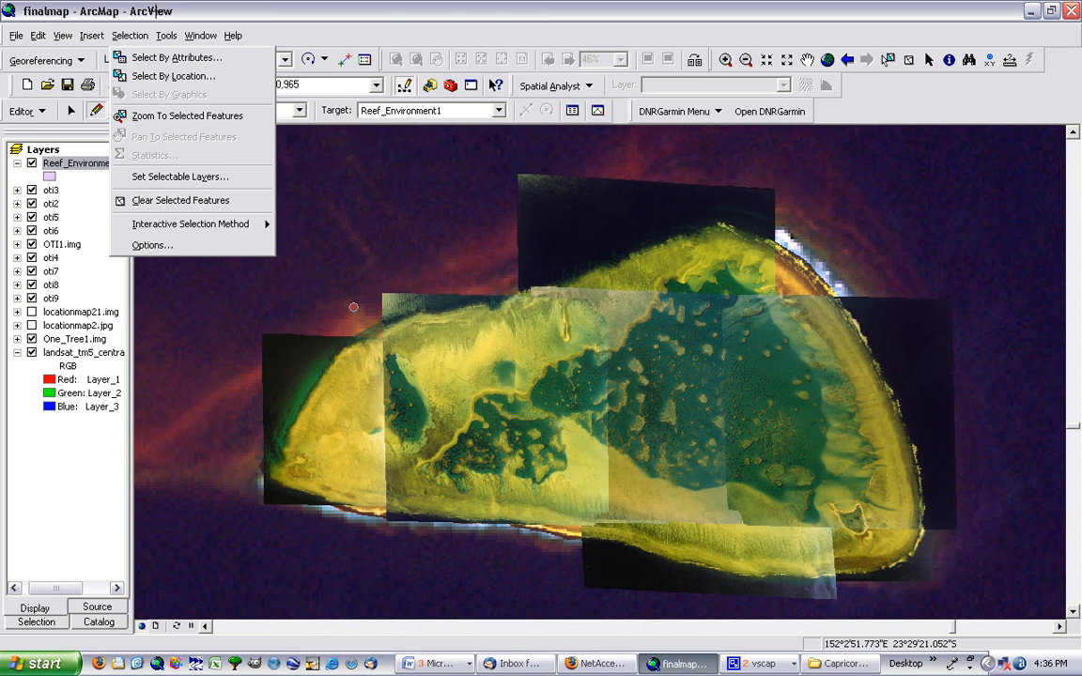
Sketch and finish a seven- to eight-vertex polygon around the small island at the reef's southeastern end in Reef_Environment1
left_click(835, 500)
left_click(855, 510)
left_click(874, 512)
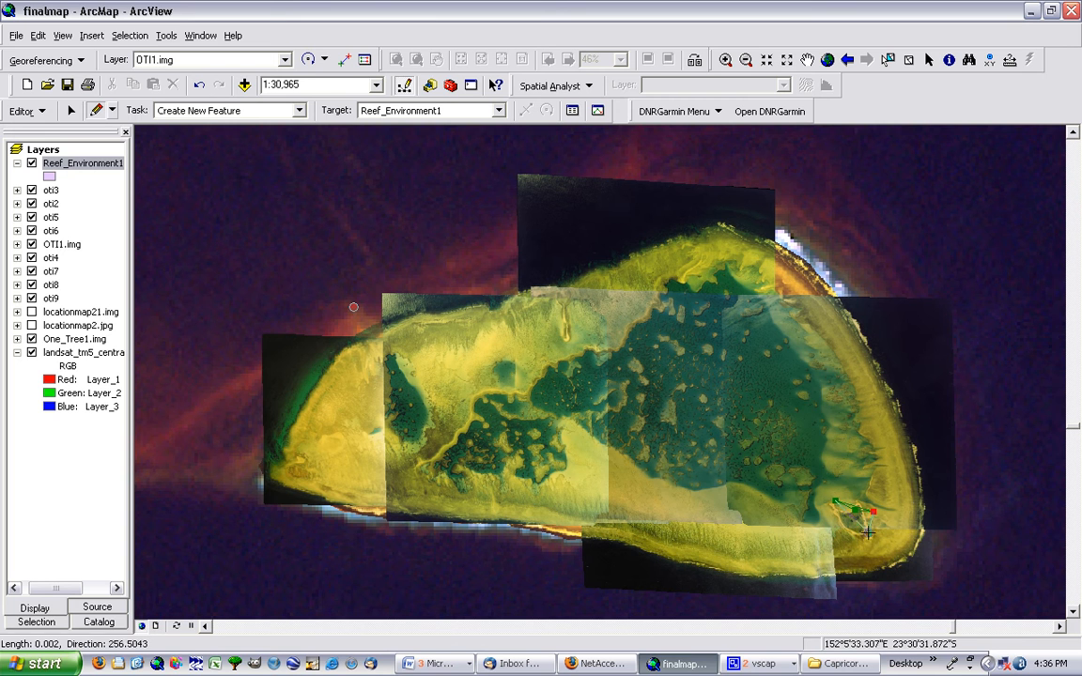
left_click(871, 529)
left_click(867, 537)
left_click(855, 537)
left_click(842, 527)
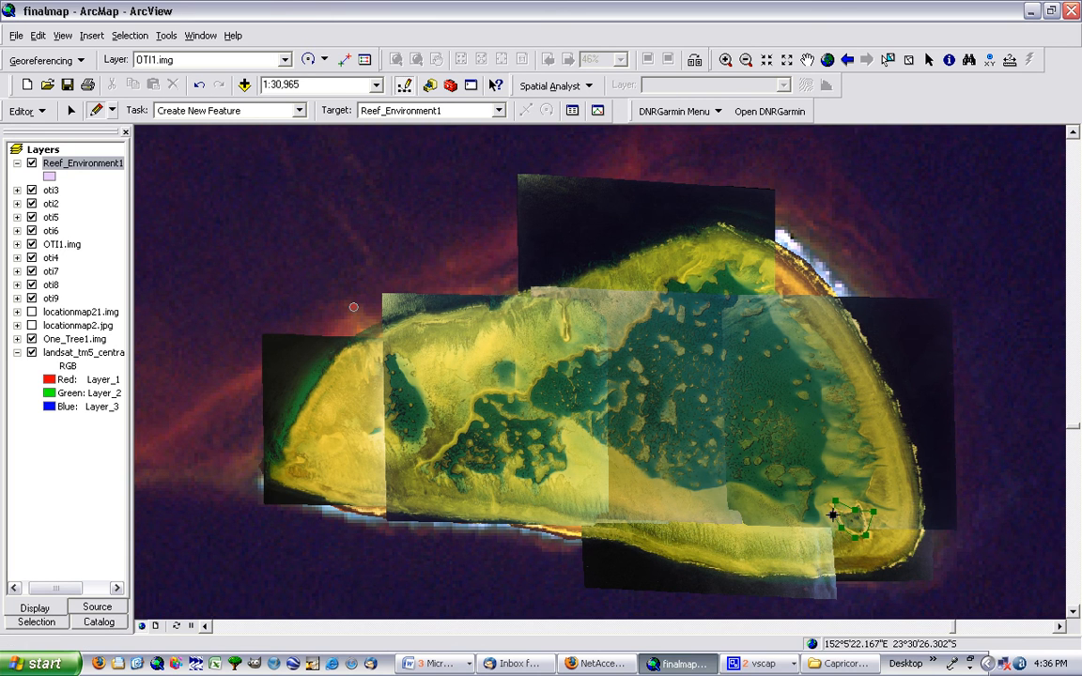
double_click(832, 513)
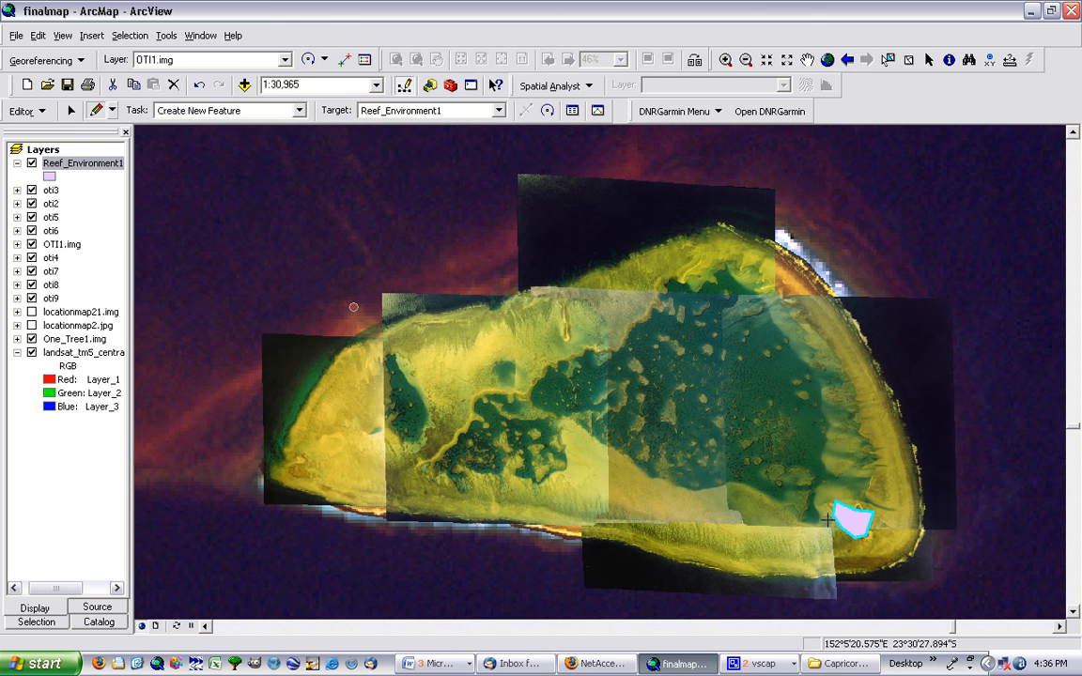
left_click(832, 516)
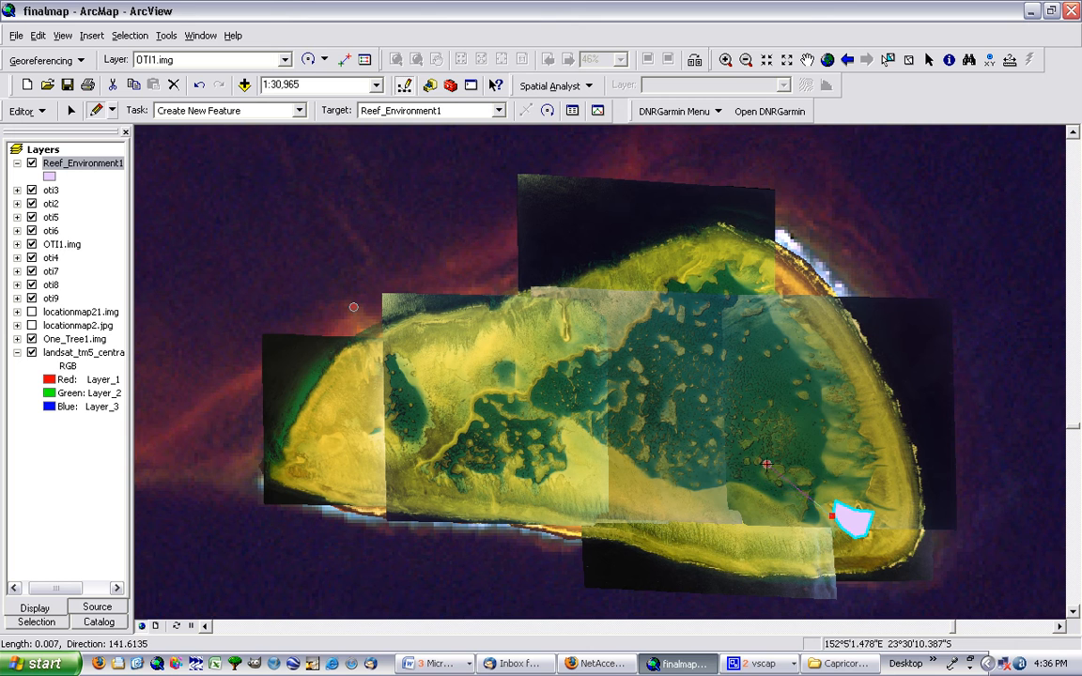
right_click(739, 470)
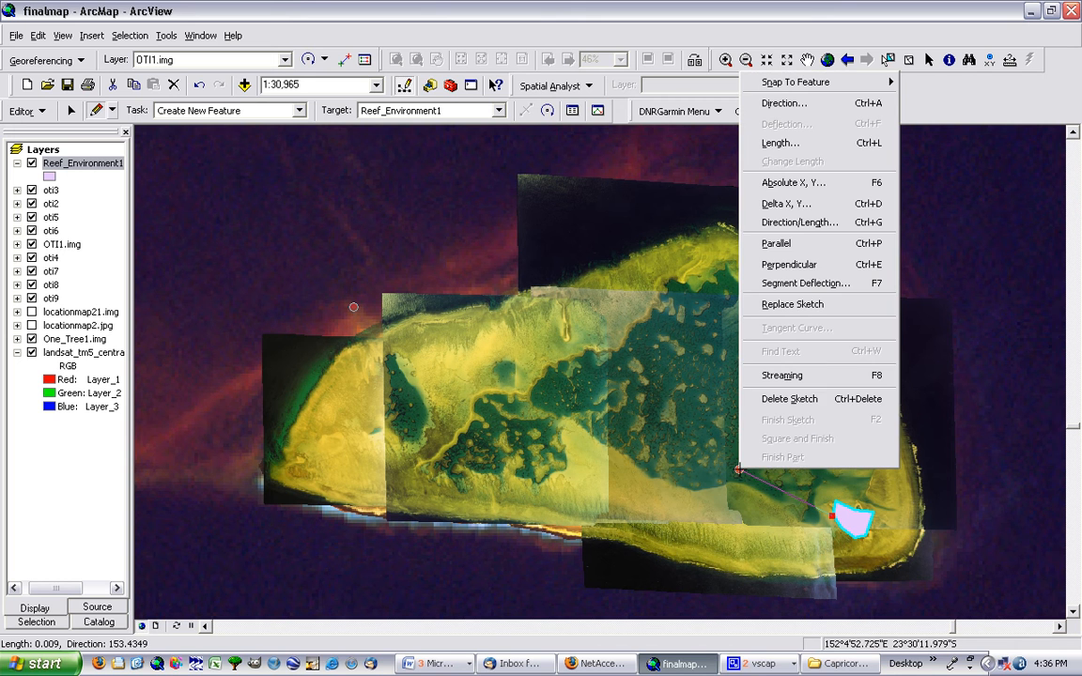
left_click(787, 399)
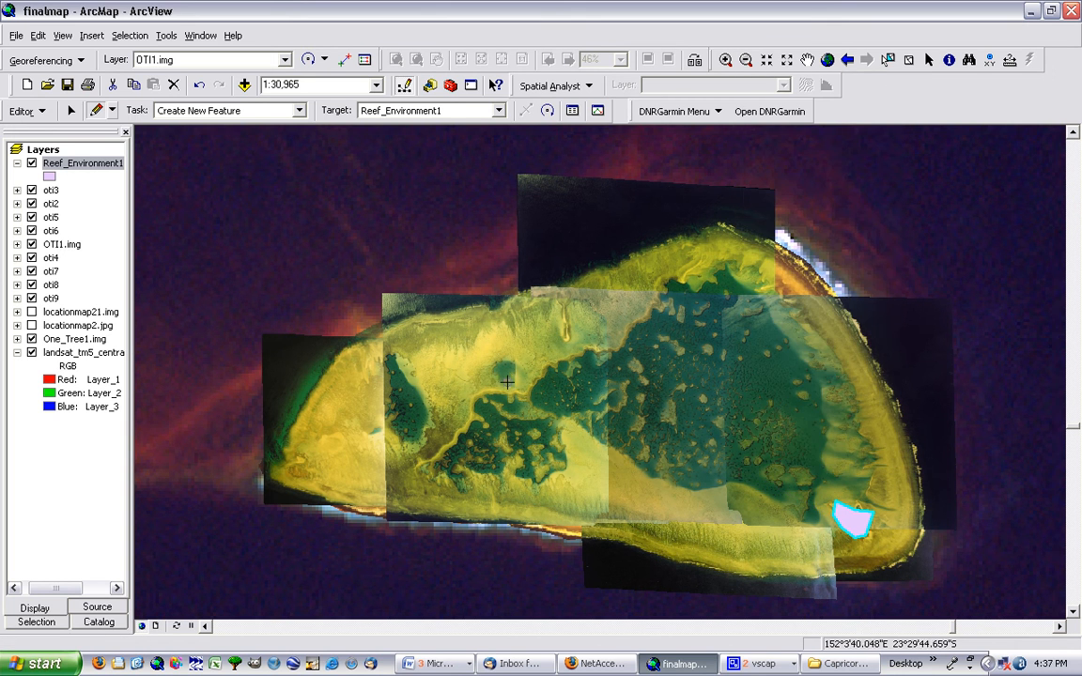
Open the Reef_Environment1 attribute table, deselect and reselect the island polygon's record, and close the table
right_click(81, 167)
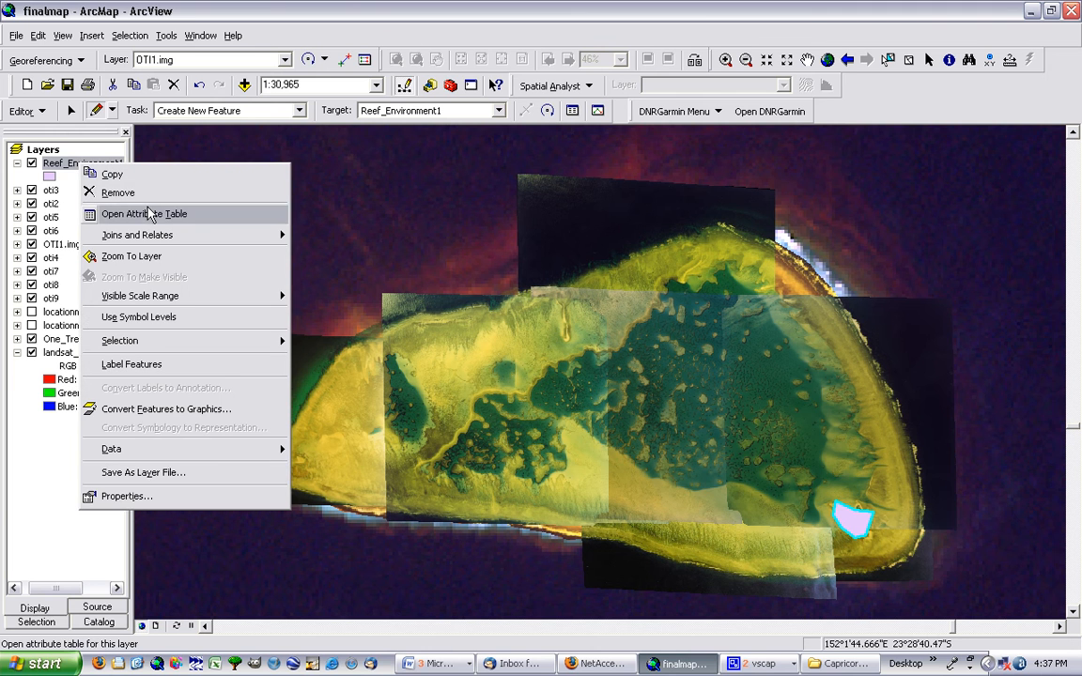
left_click(66, 169)
right_click(64, 171)
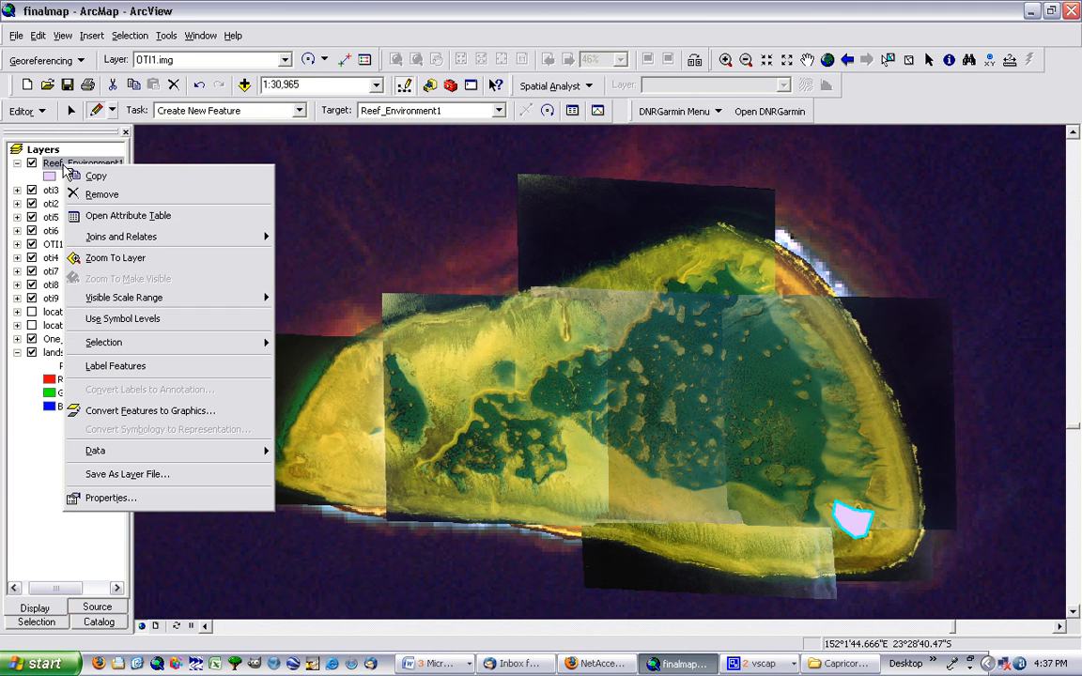
left_click(115, 213)
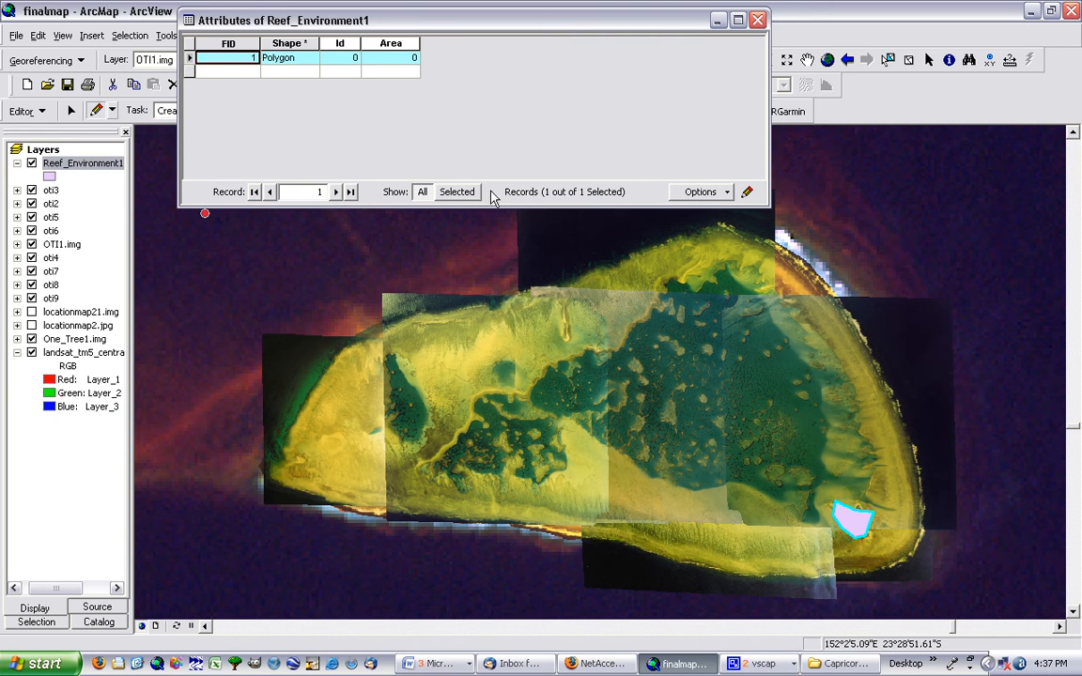
left_click(193, 72)
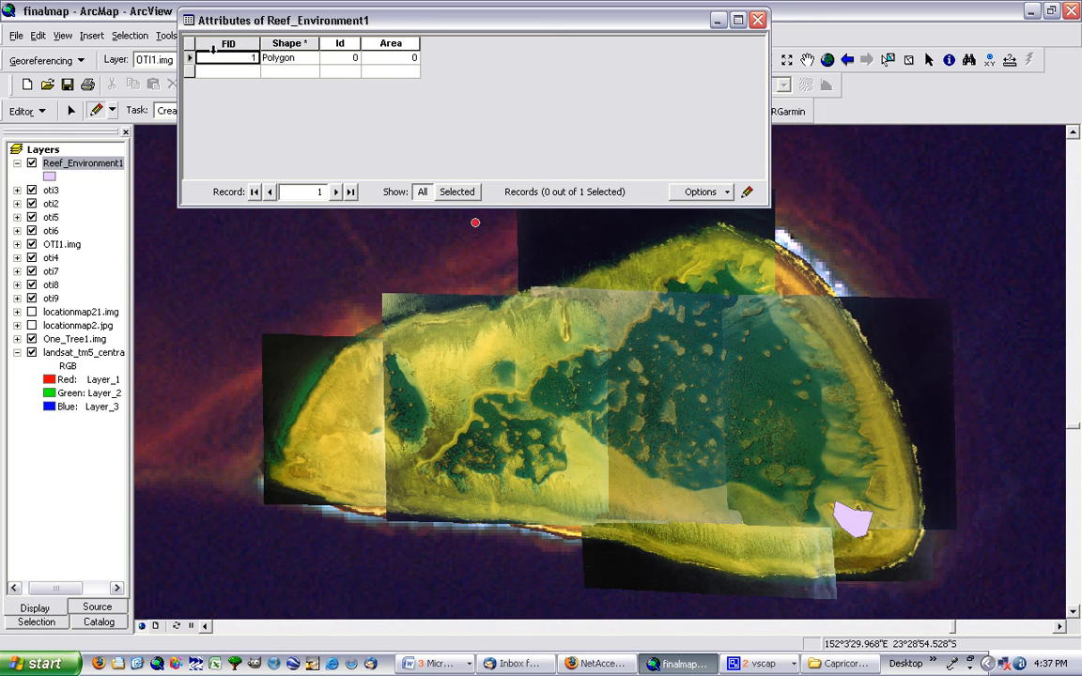
left_click(190, 58)
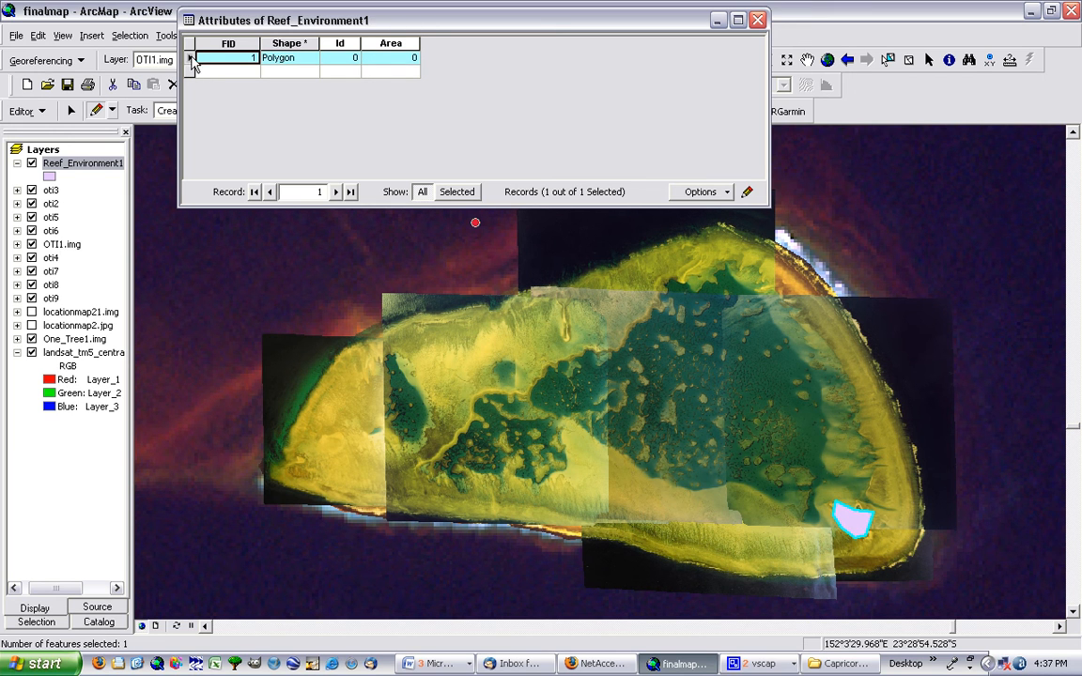
left_click(757, 20)
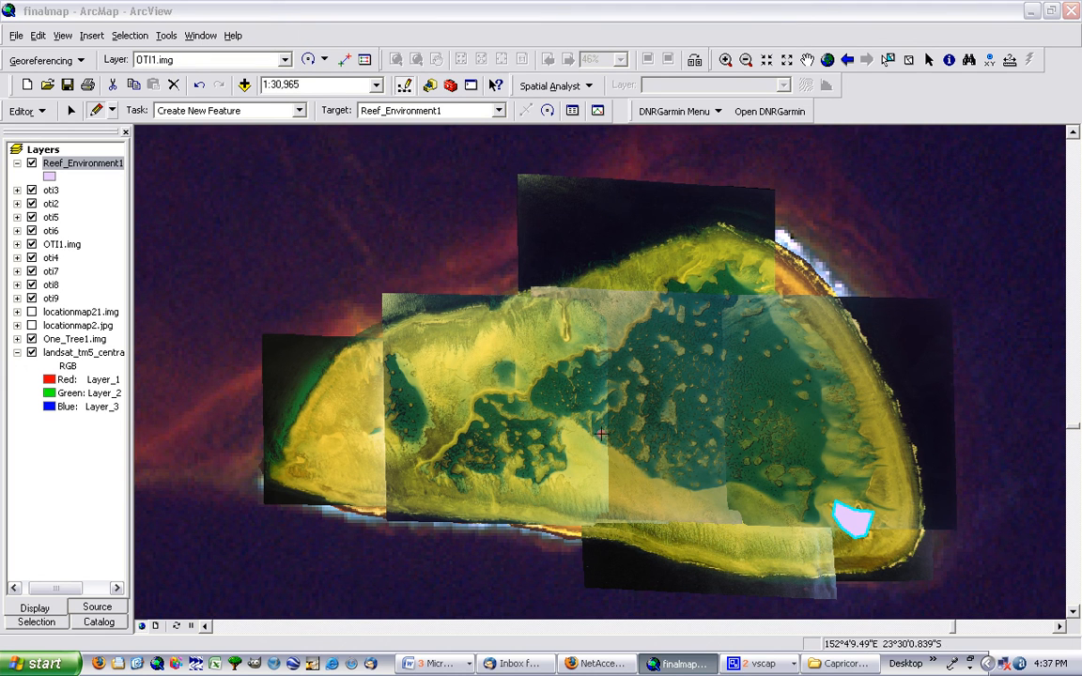
Sketch and finish a second Reef_Environment1 polygon around the isolated dark pool in the western part of the reef
left_click(414, 441)
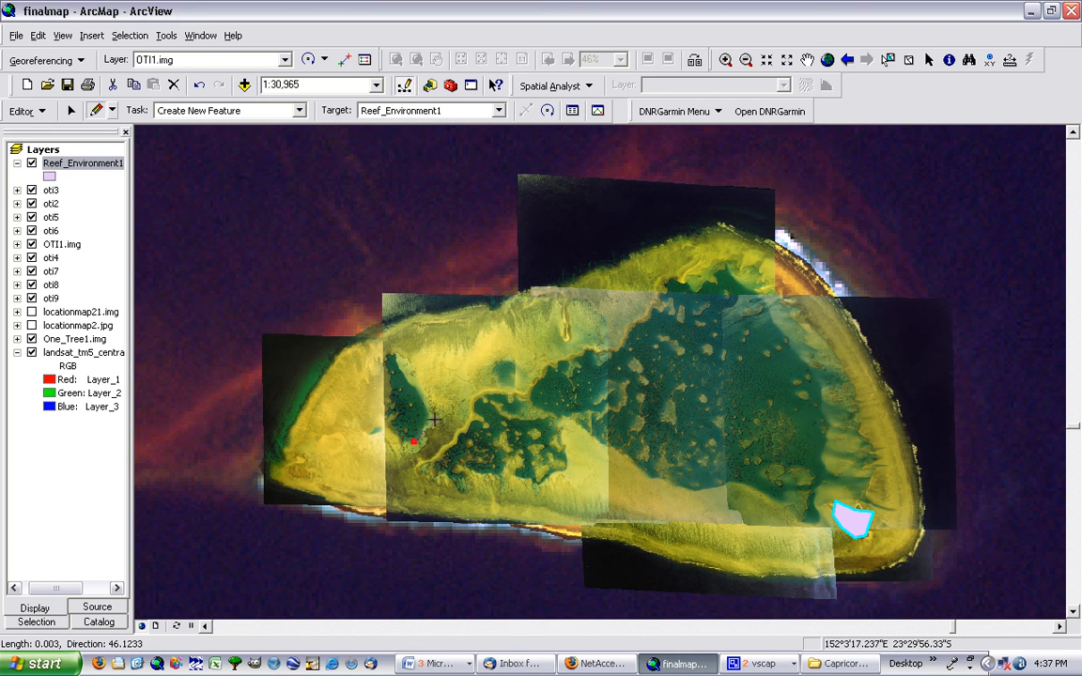
left_click(429, 420)
left_click(426, 395)
left_click(397, 354)
left_click(384, 352)
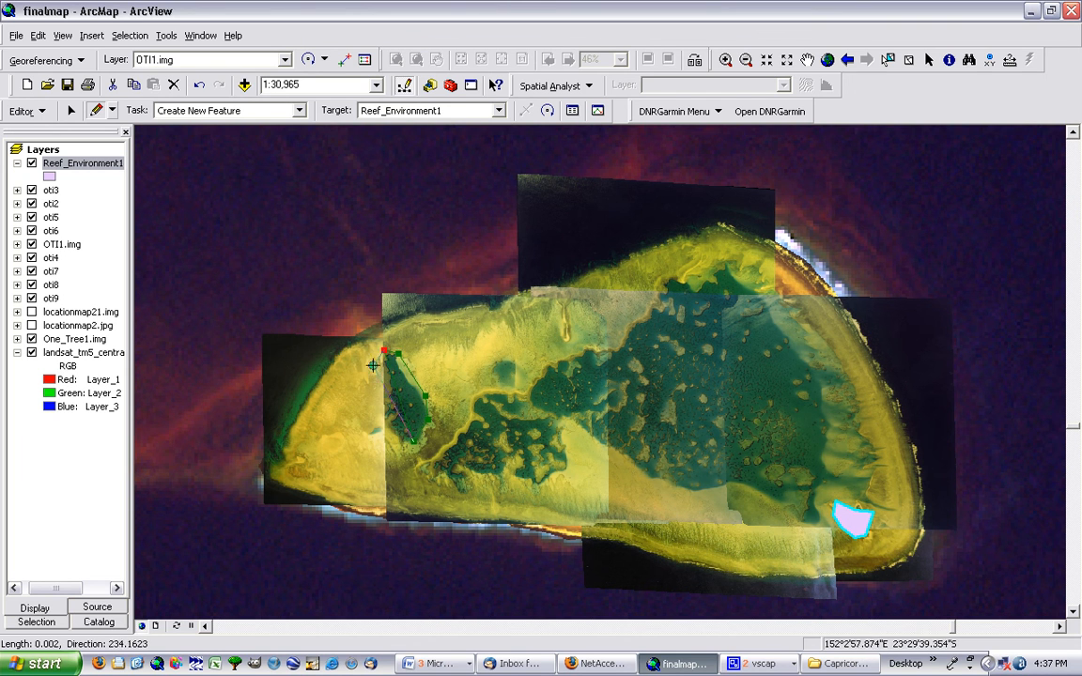
left_click(369, 376)
left_click(381, 410)
double_click(383, 424)
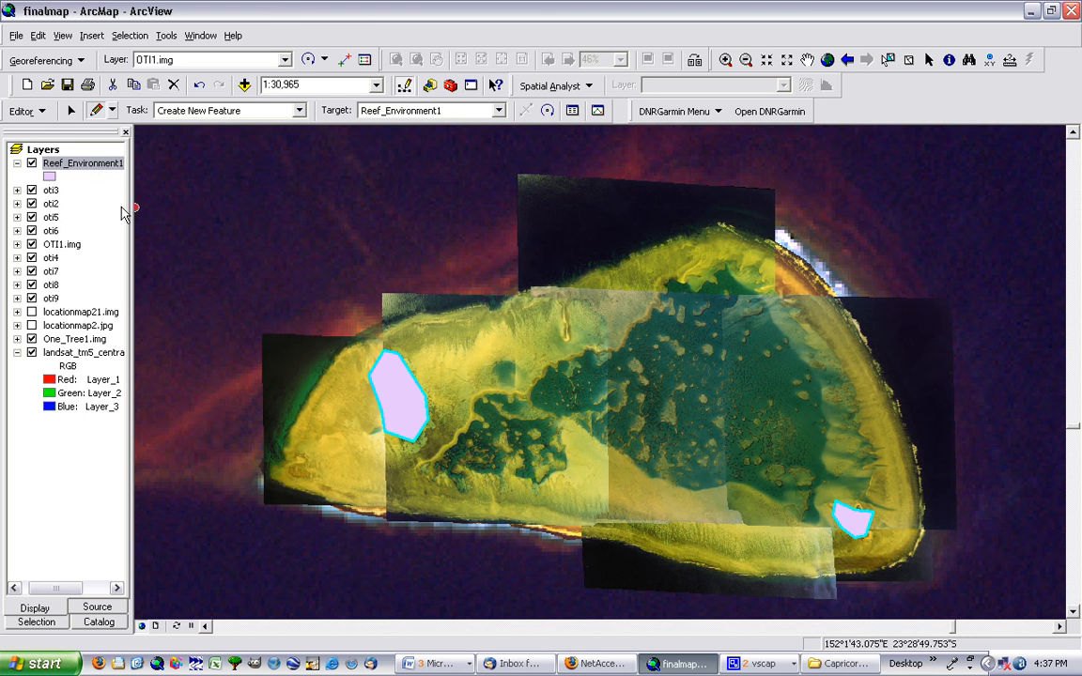
Select each polygon's record in turn in the Reef_Environment1 attribute table to match it to the map, and close the table
right_click(75, 169)
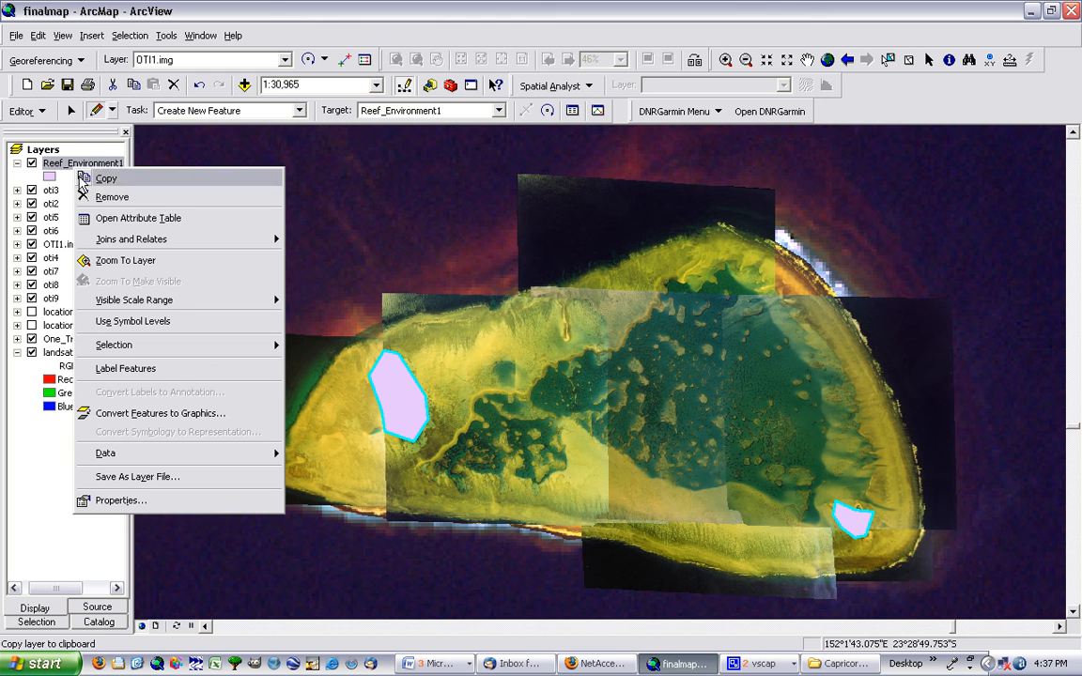
left_click(127, 220)
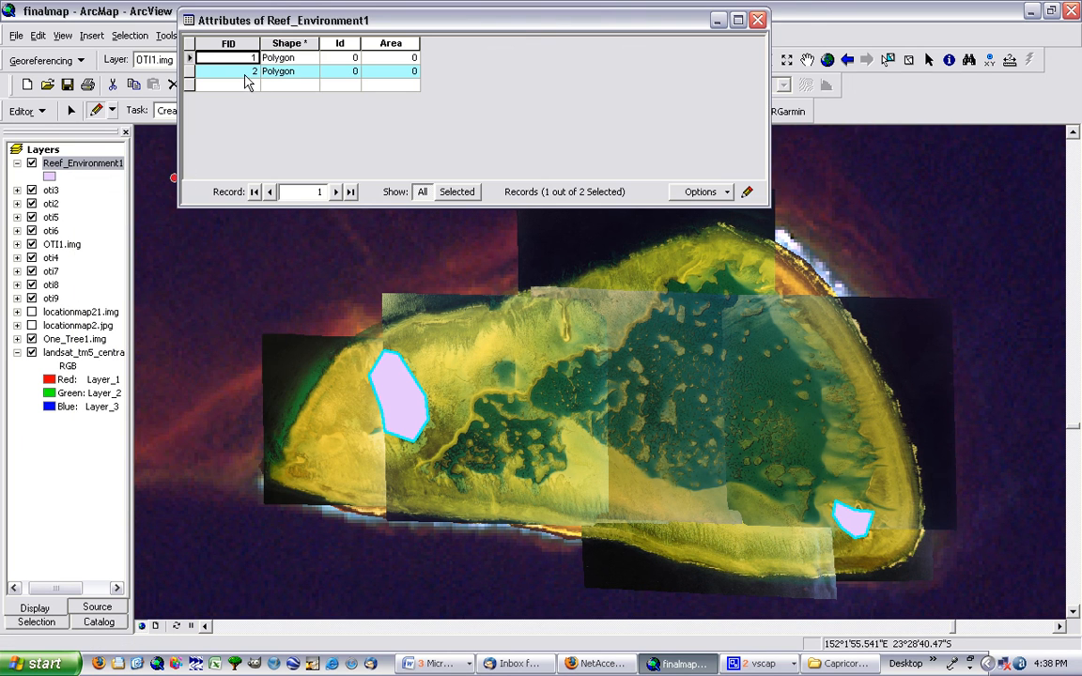
left_click(189, 73)
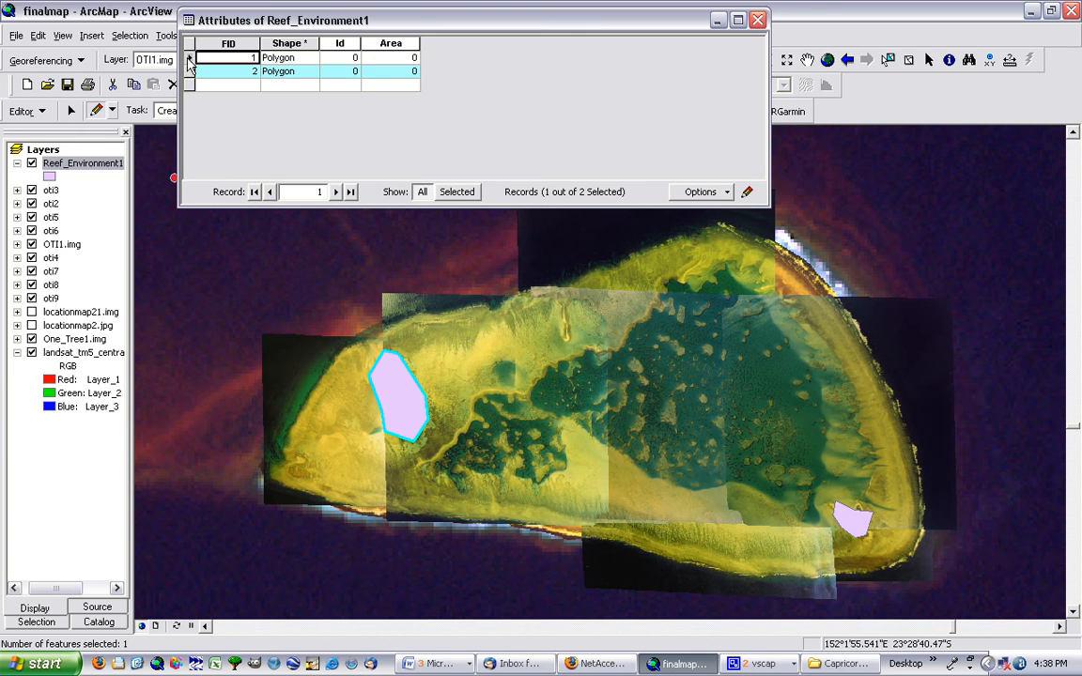
left_click(189, 58)
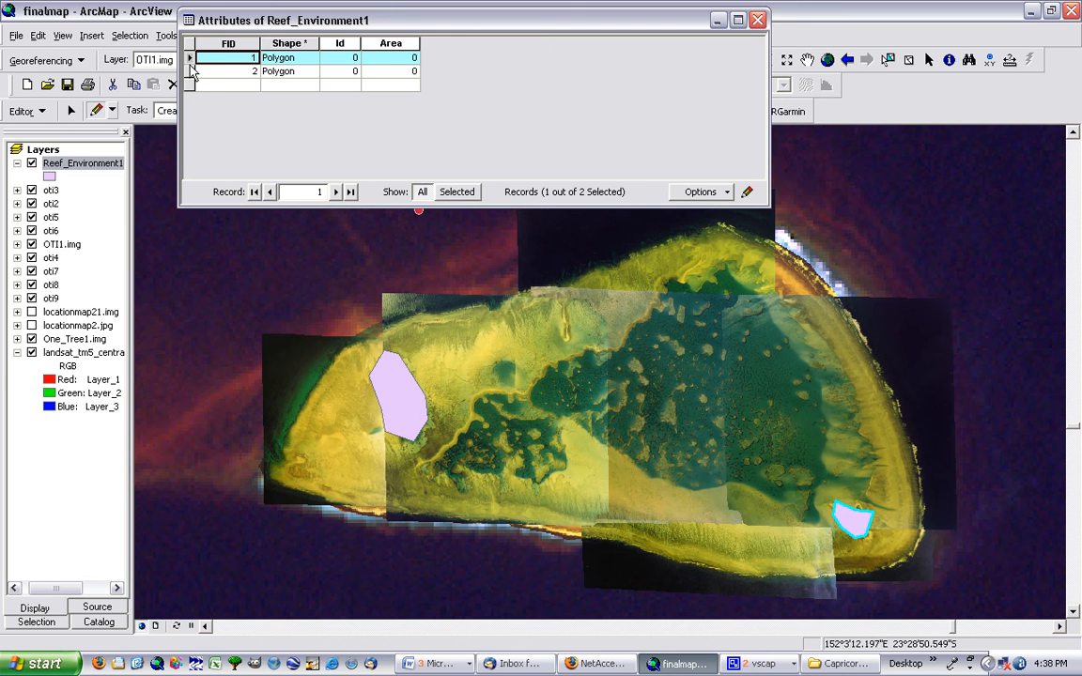
left_click(189, 83)
left_click(189, 75)
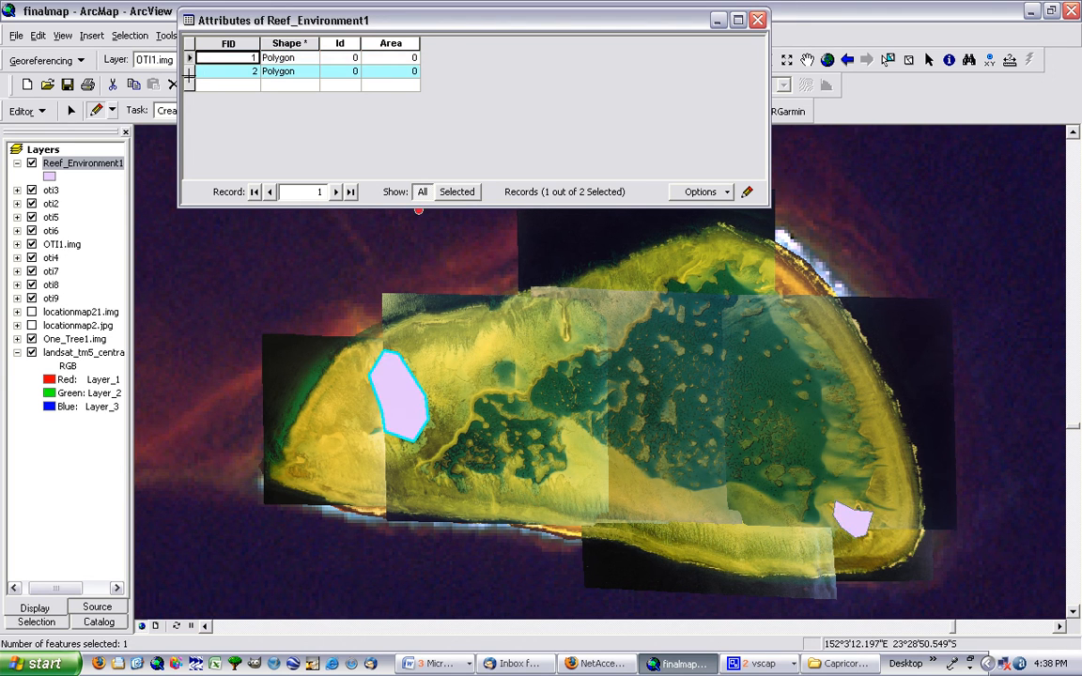
left_click(756, 20)
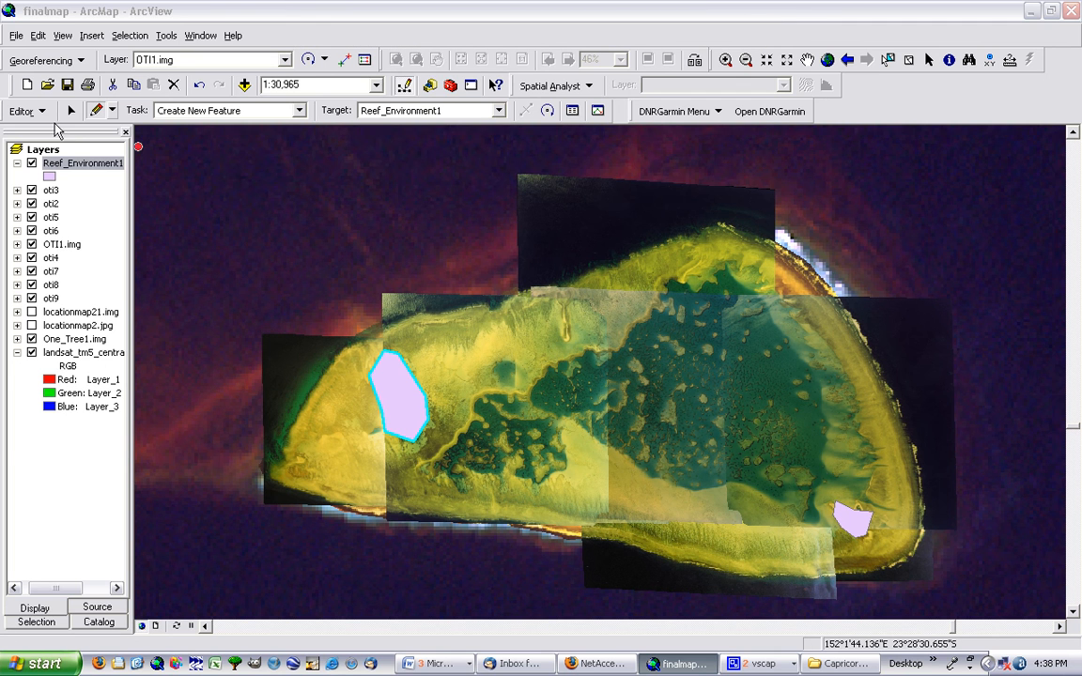
left_click(27, 111)
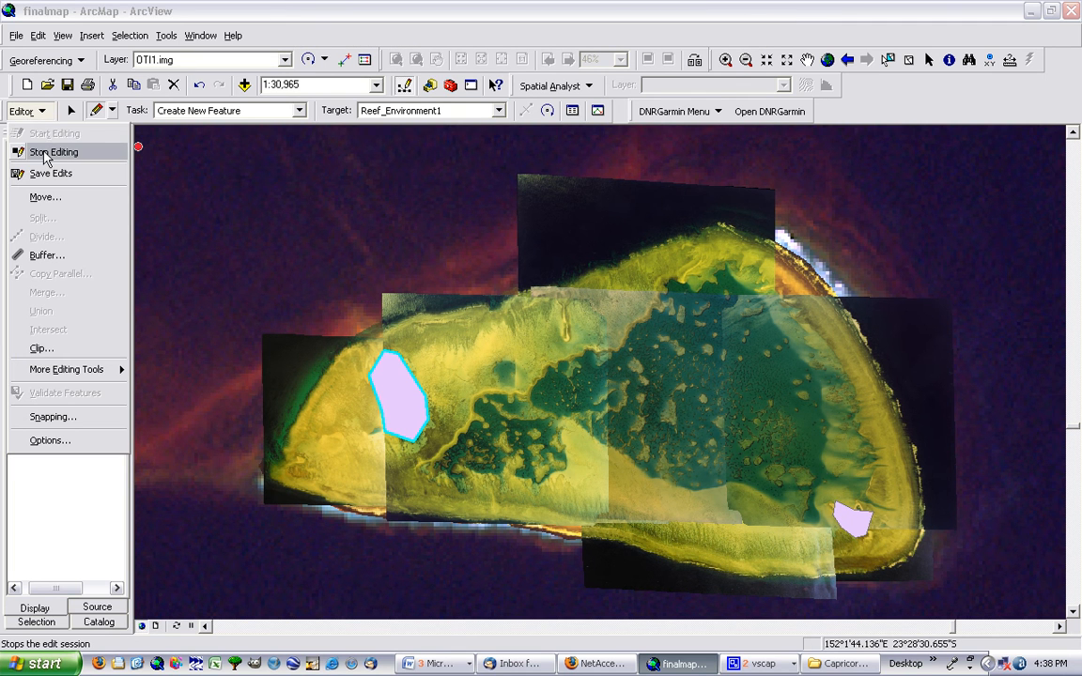
left_click(47, 152)
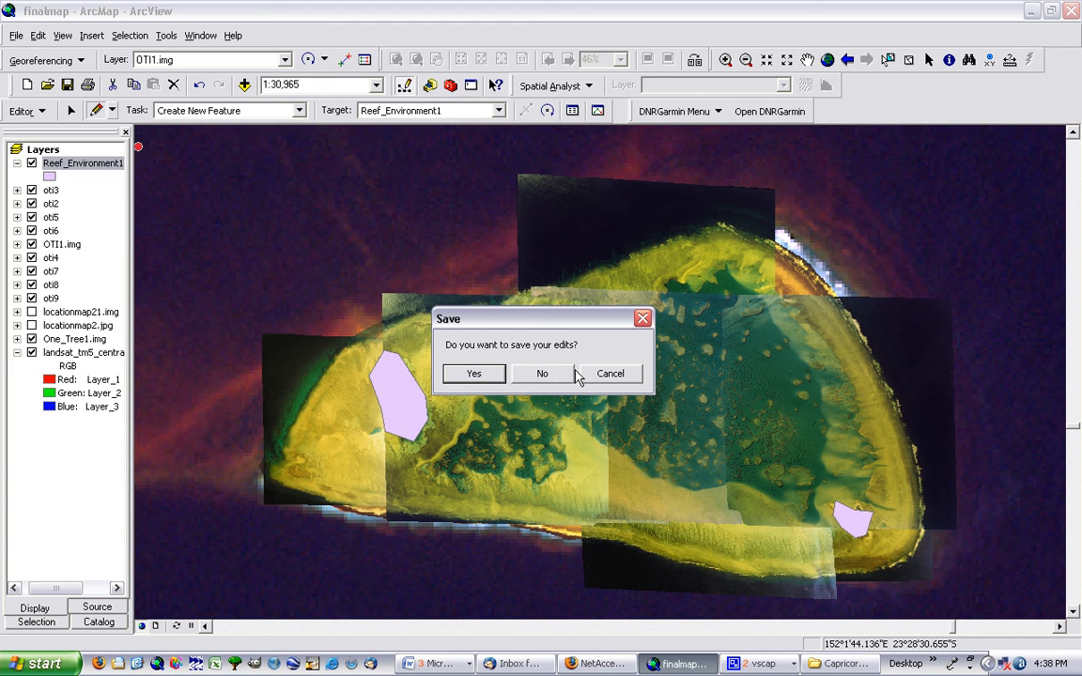
left_click(603, 373)
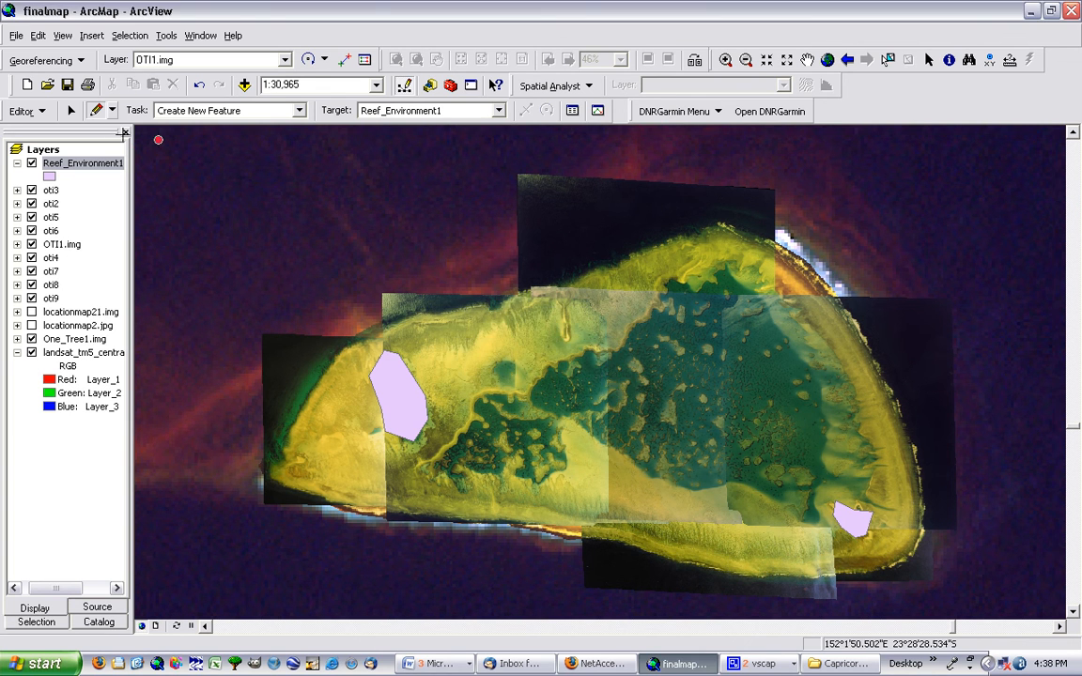
Save the polygon edits to Reef_Environment1 and stop the edit session
left_click(28, 110)
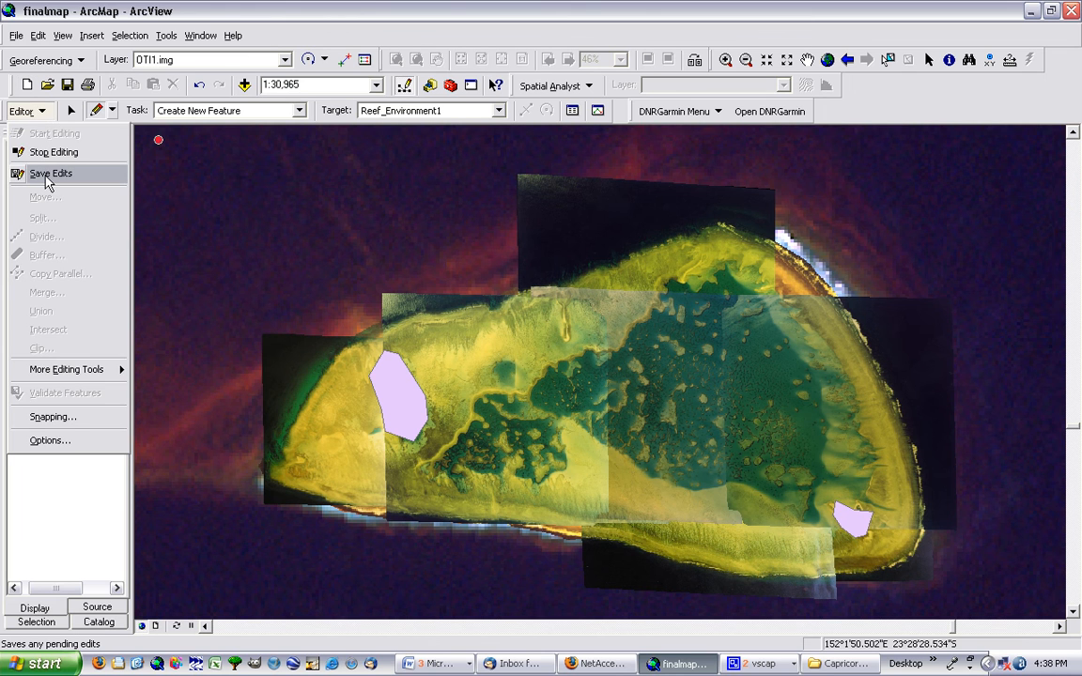
left_click(48, 180)
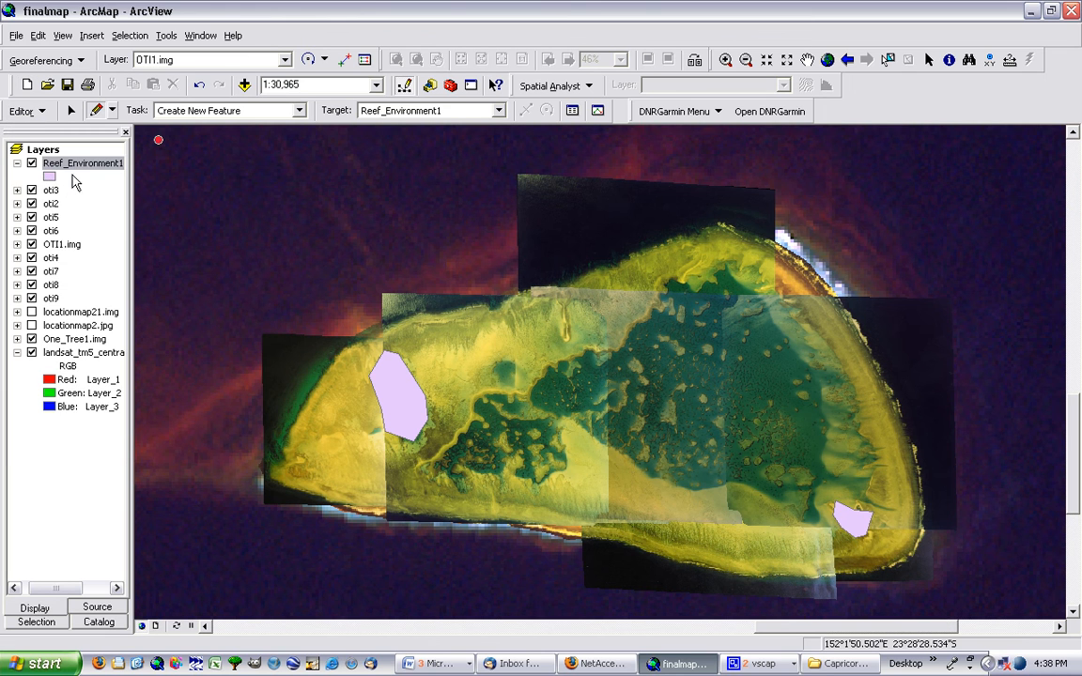
left_click(31, 112)
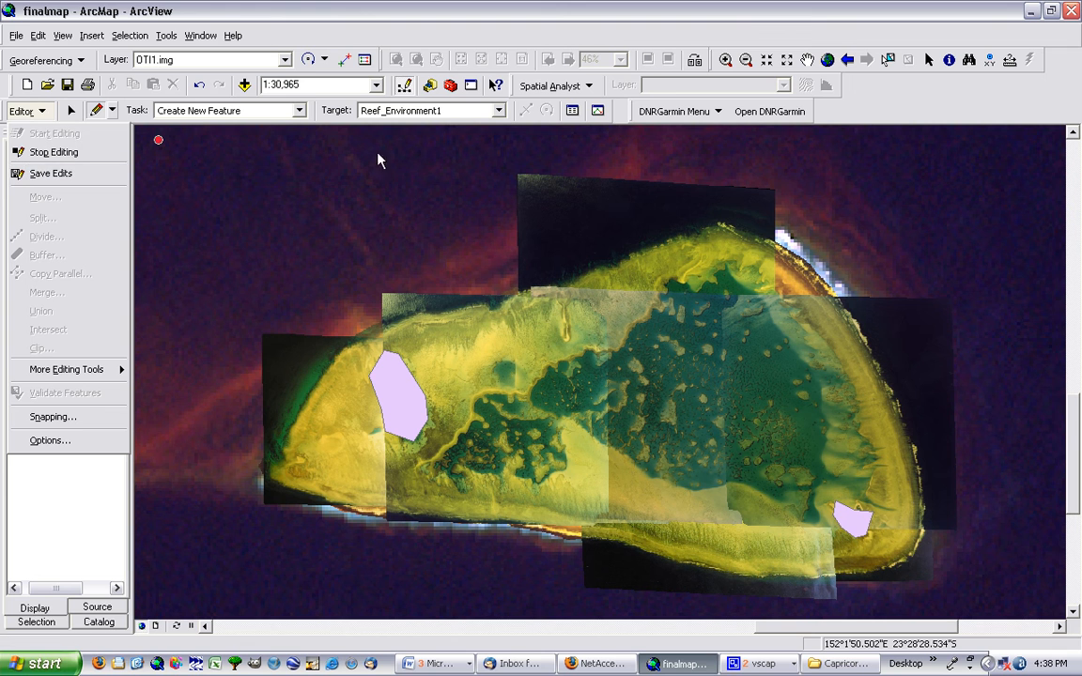
left_click(180, 8)
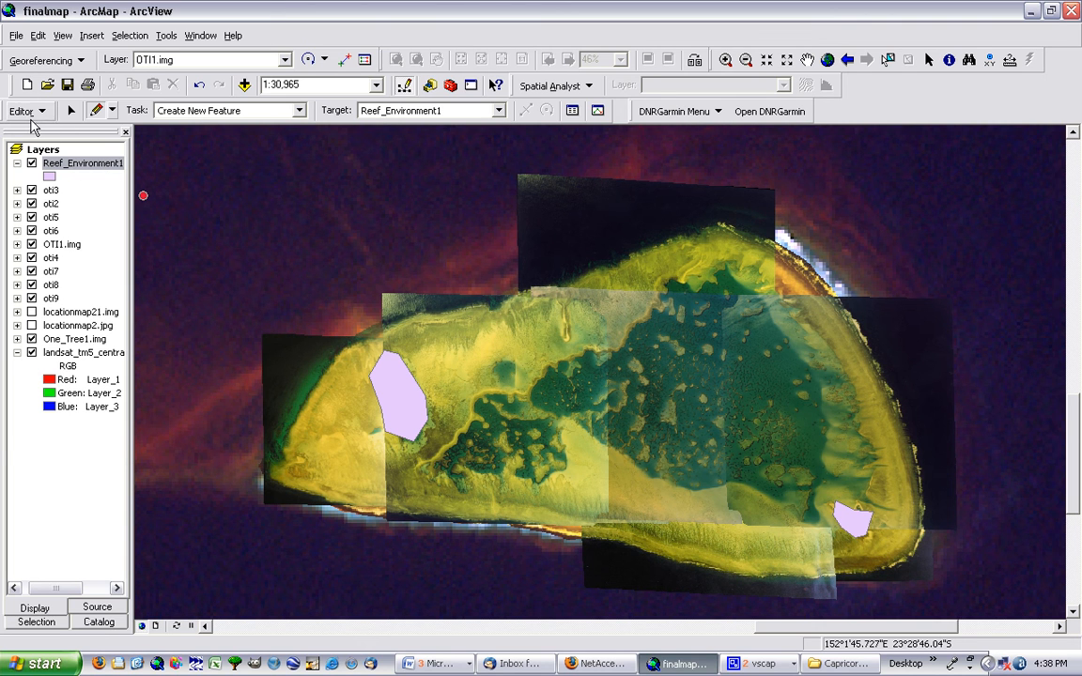
left_click(28, 110)
left_click(44, 153)
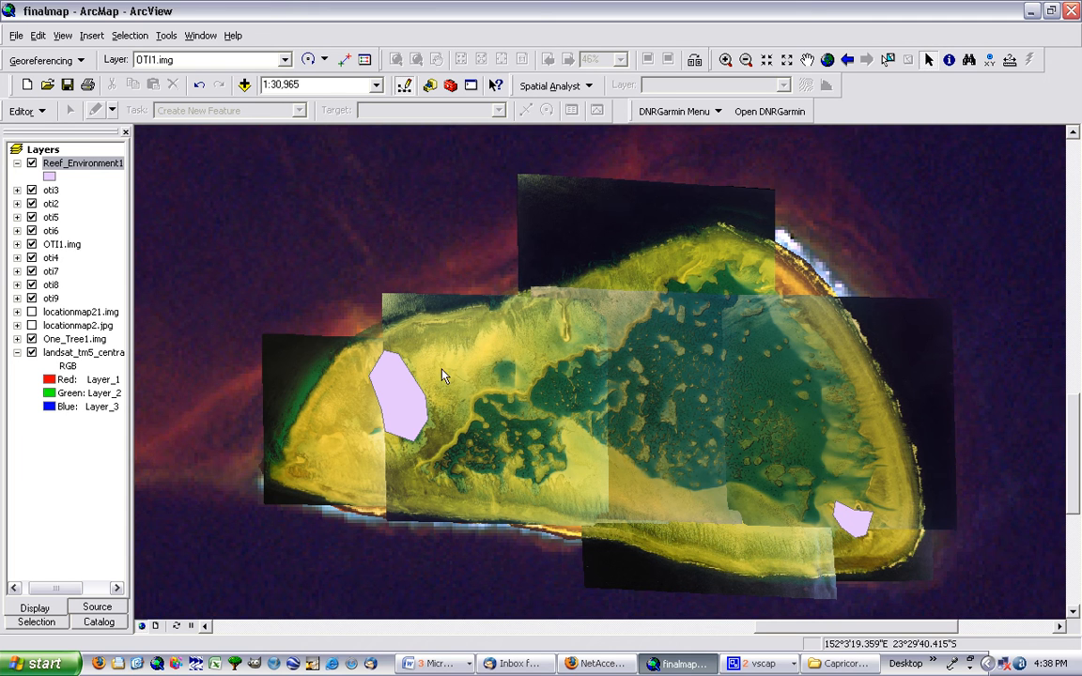
left_click(41, 111)
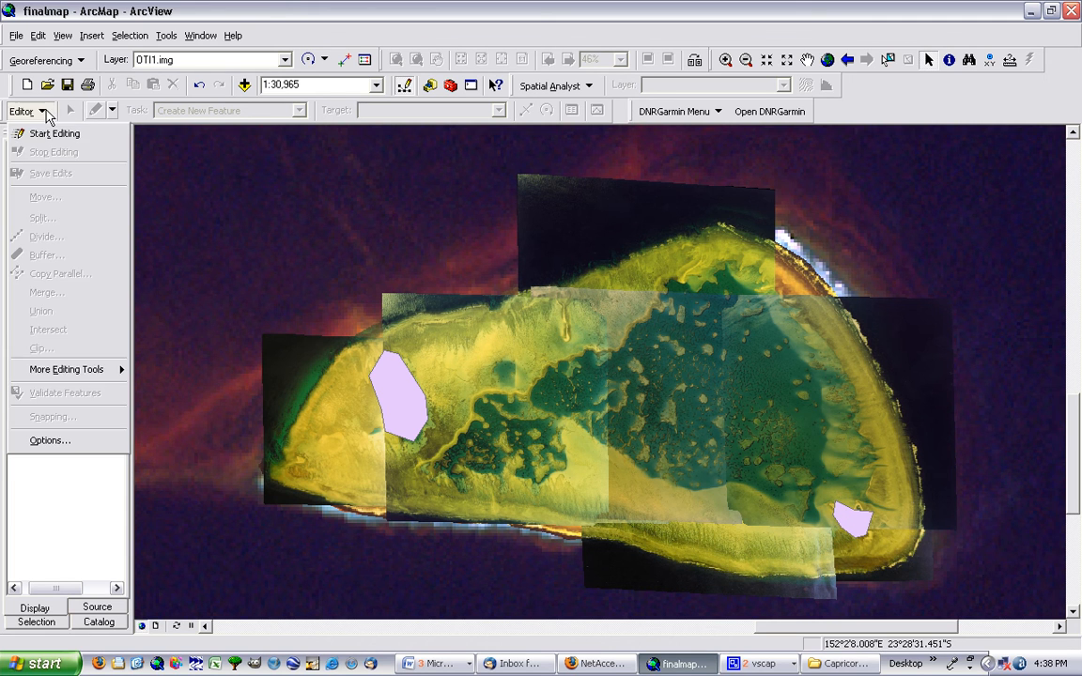
left_click(44, 112)
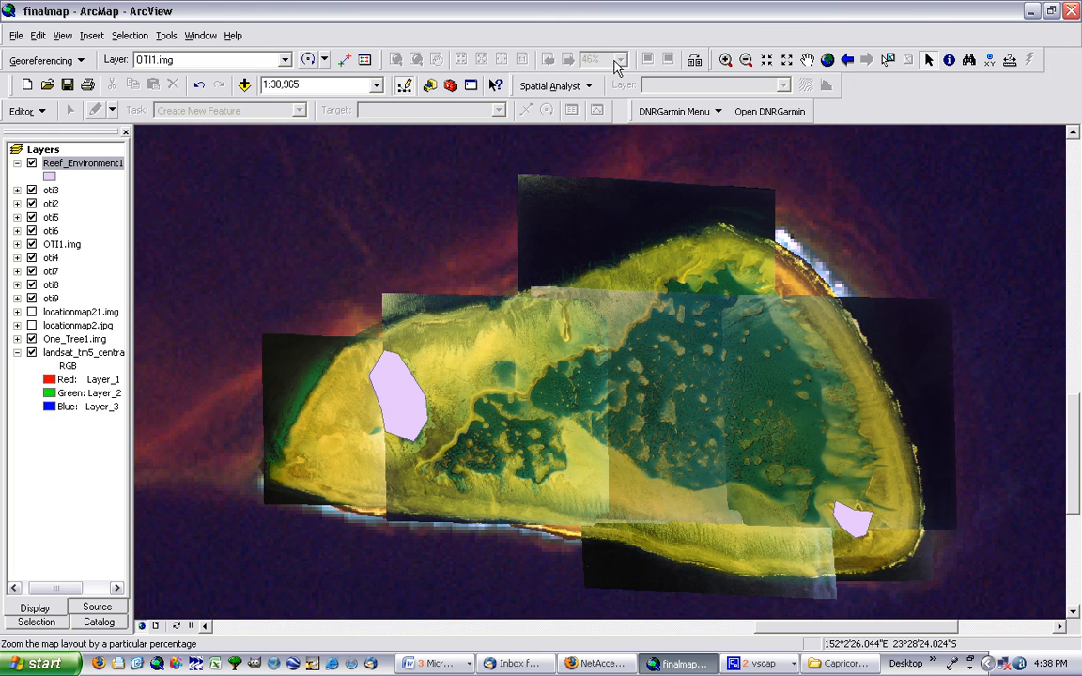
left_click(35, 111)
left_click(37, 112)
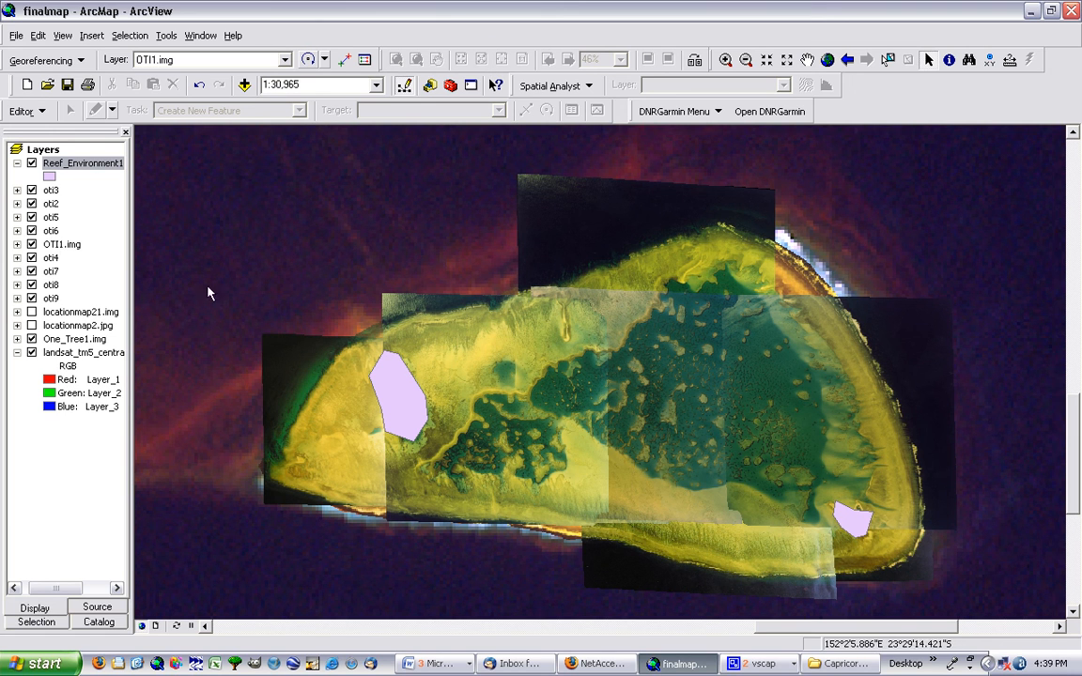
Reopen the Reef_Environment1 attribute table, alternate the selection between the FID 0 and FID 1 records, ending on FID 1, and close the table
right_click(95, 172)
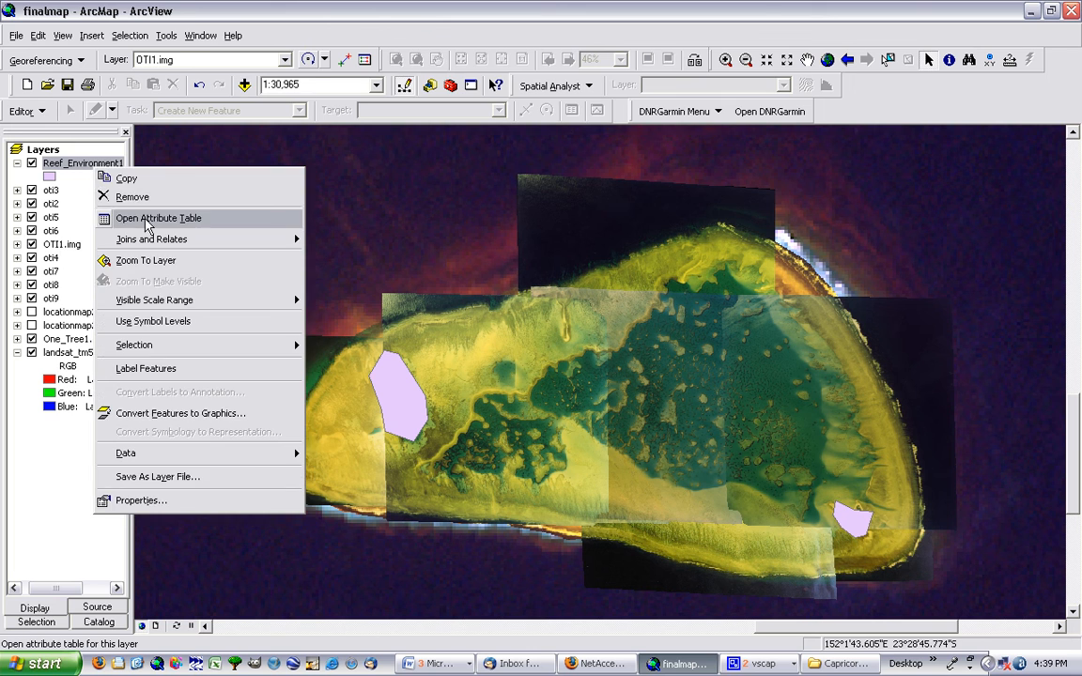
left_click(188, 214)
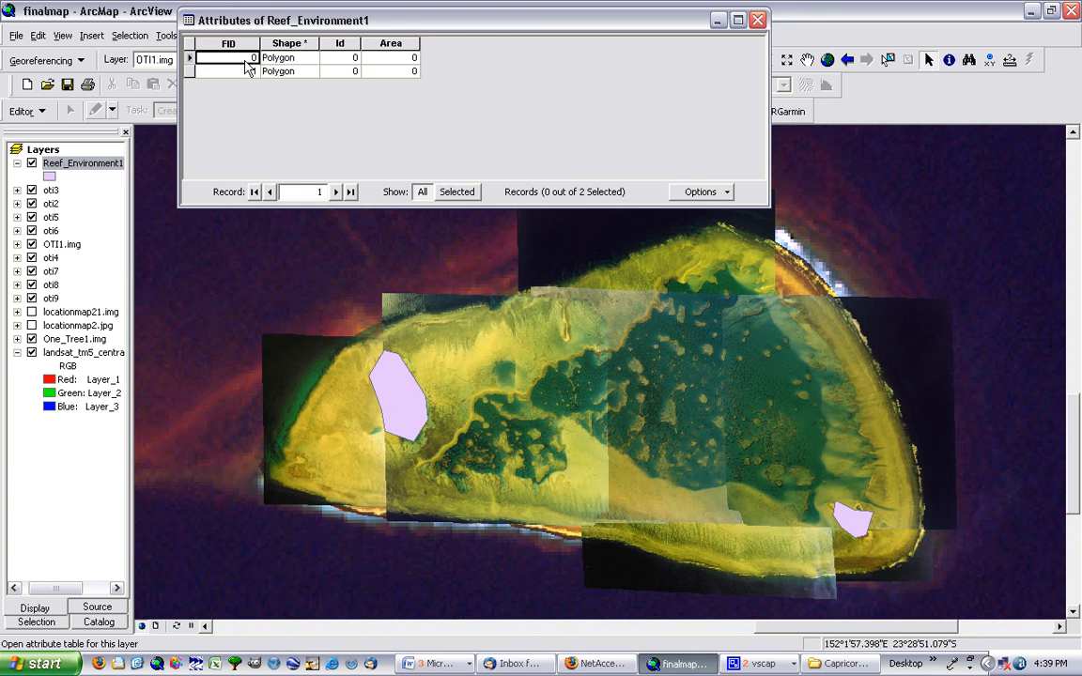
left_click(193, 58)
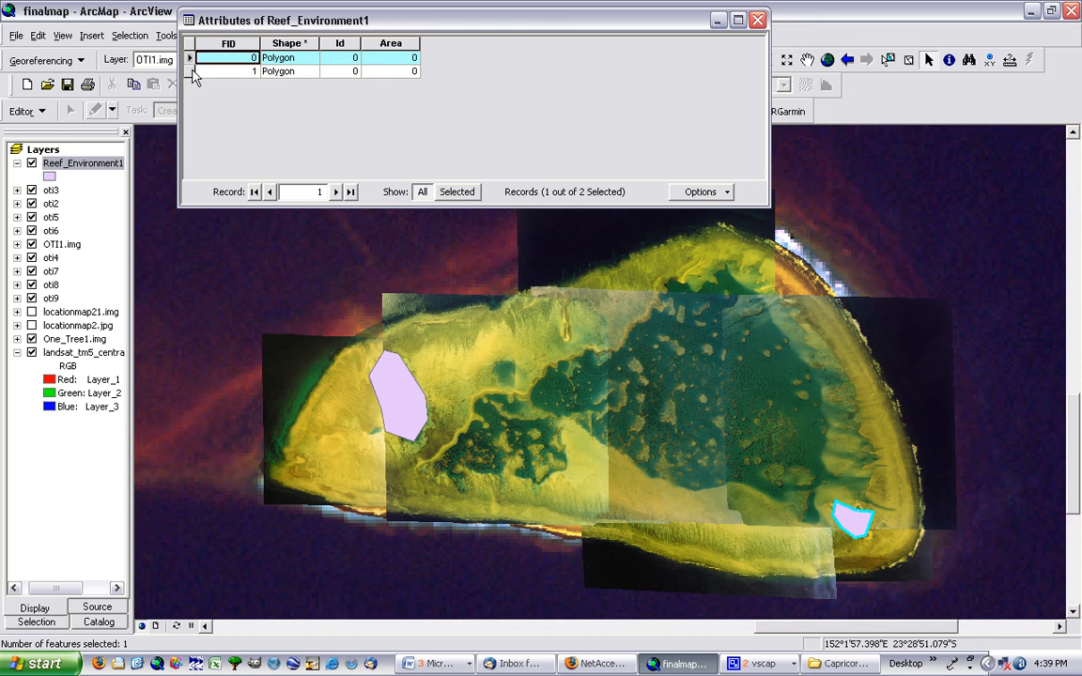
left_click(191, 72)
left_click(190, 59)
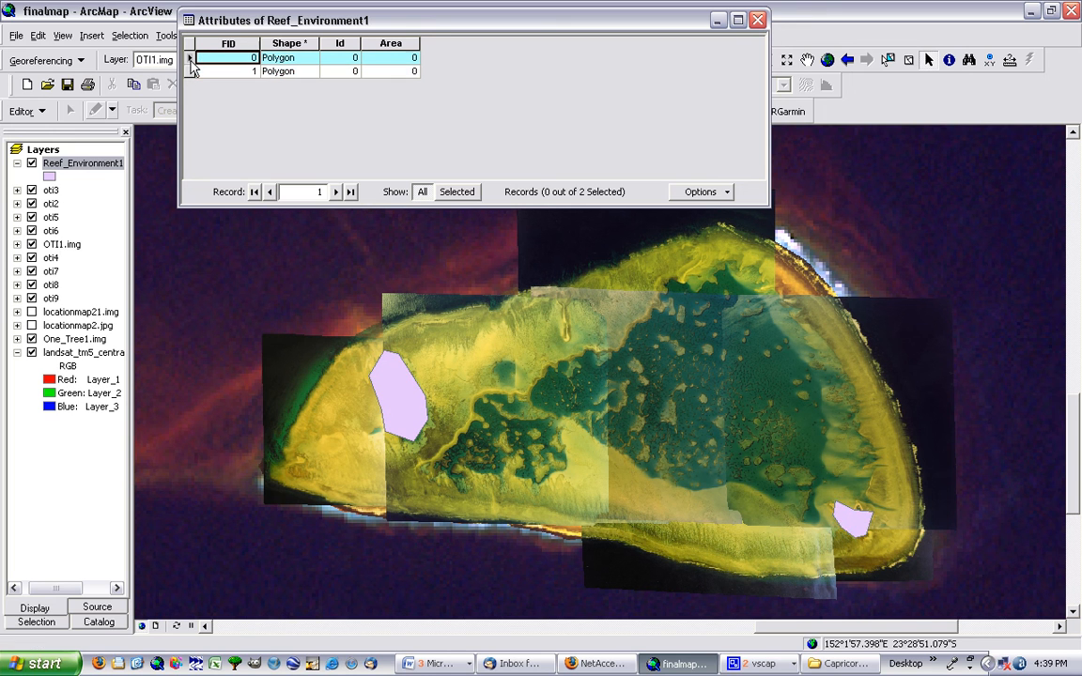
left_click(191, 71)
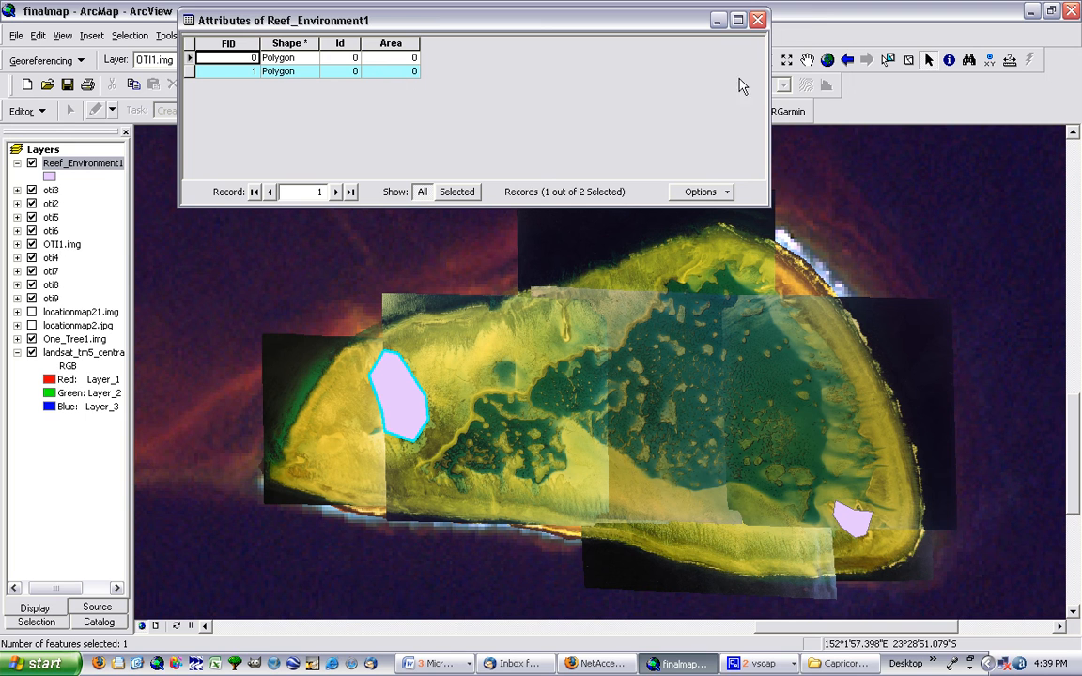
left_click(757, 19)
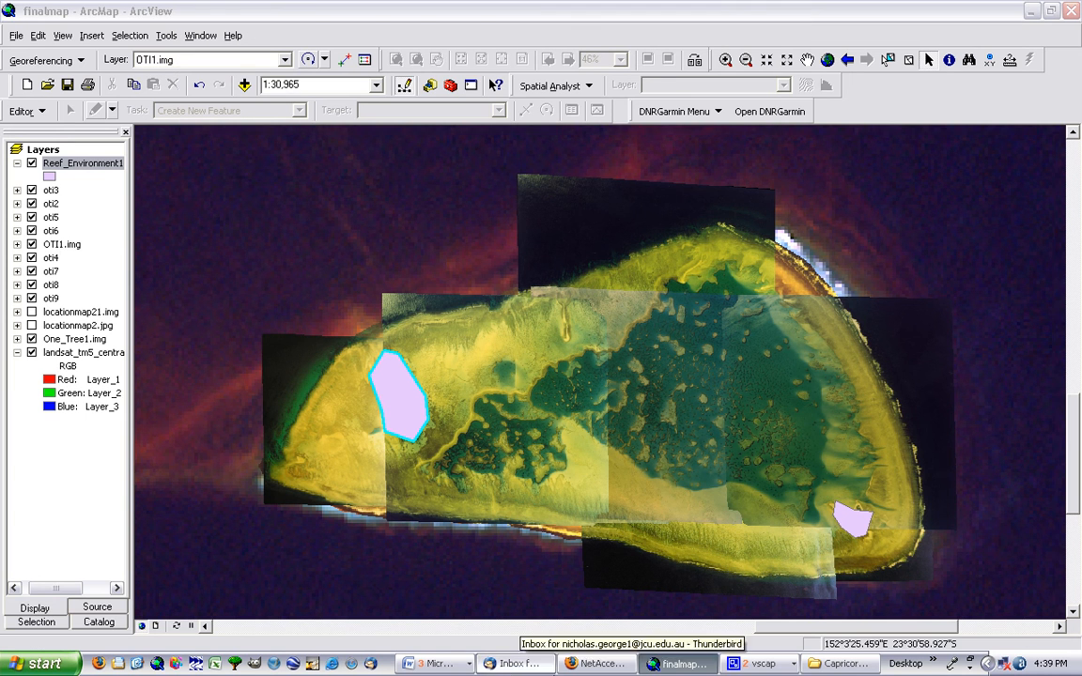
left_click(759, 664)
left_click(769, 641)
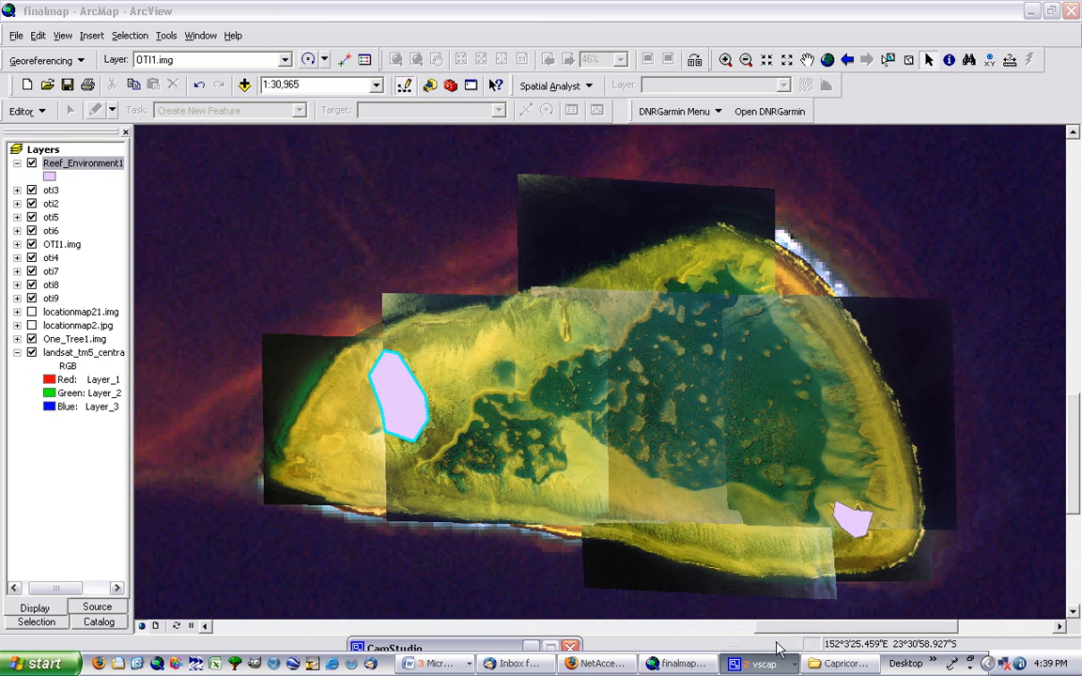
left_click_drag(445, 651, 474, 593)
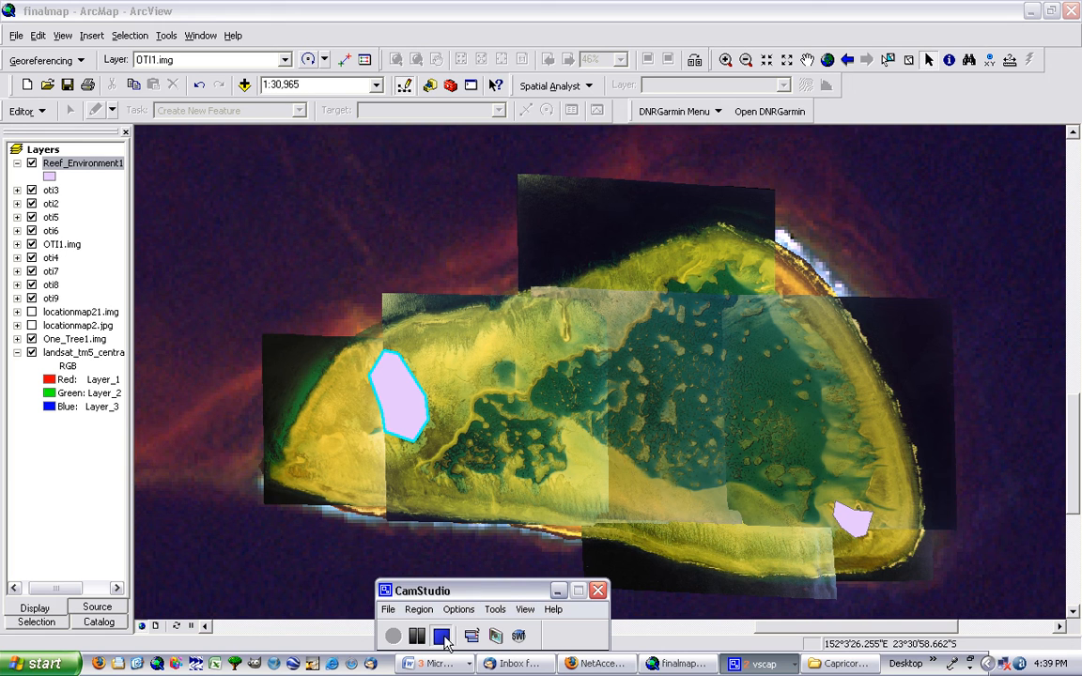